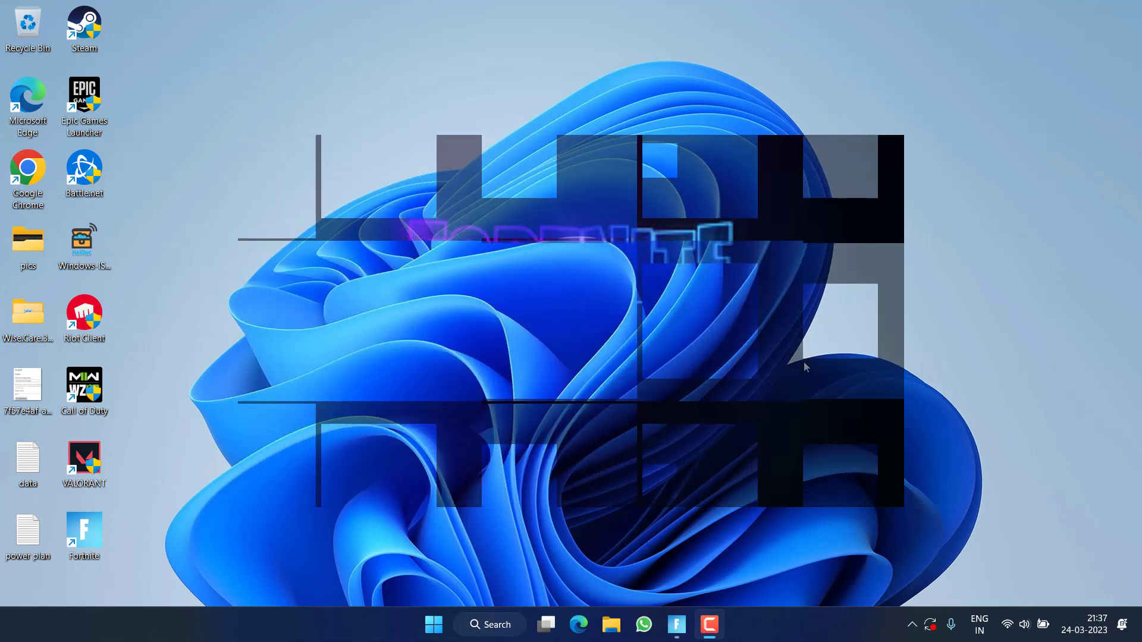
# - Review the available Windows updates and the microphone access permissions in Windows Settings, and close Settings
pyautogui.press('super+i')
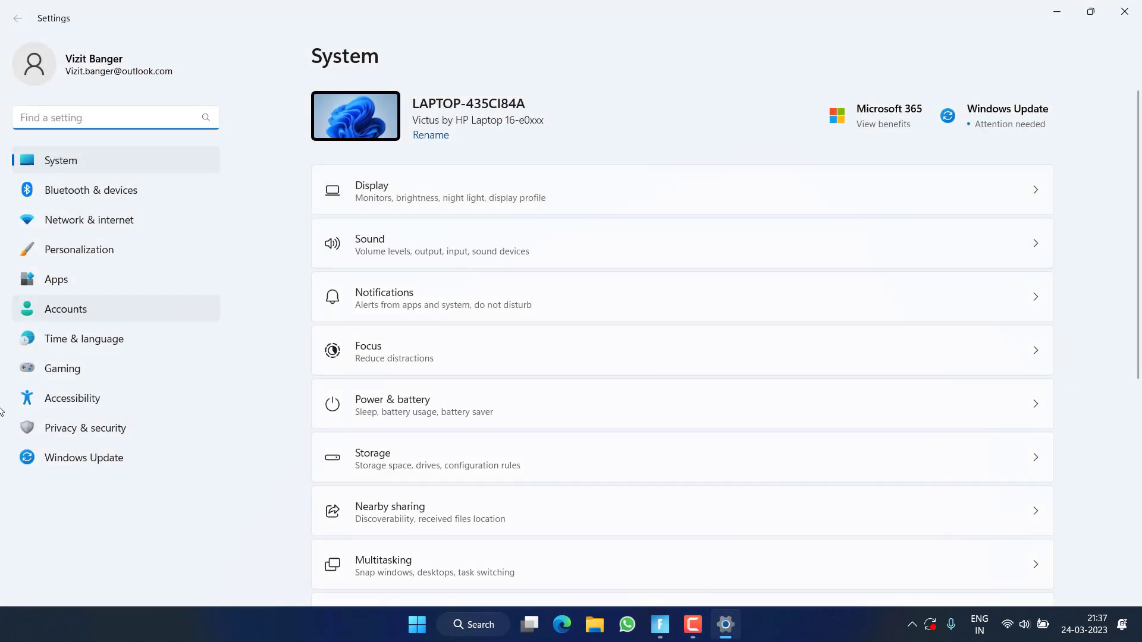
pyautogui.click(92, 458)
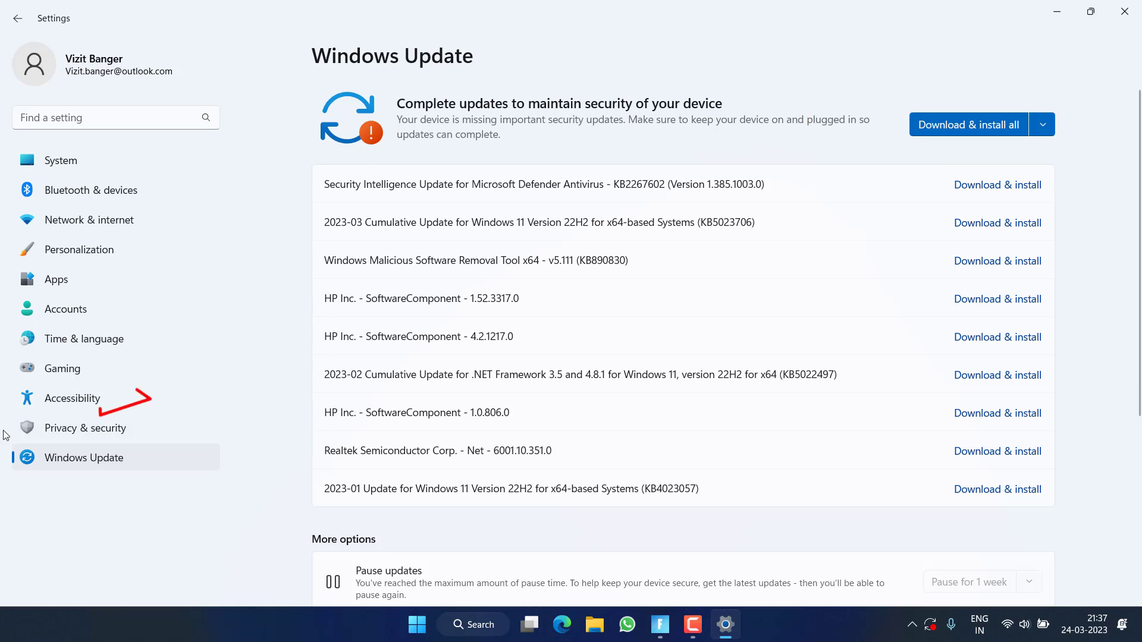
pyautogui.click(99, 435)
pyautogui.scroll(-5, 566, 385)
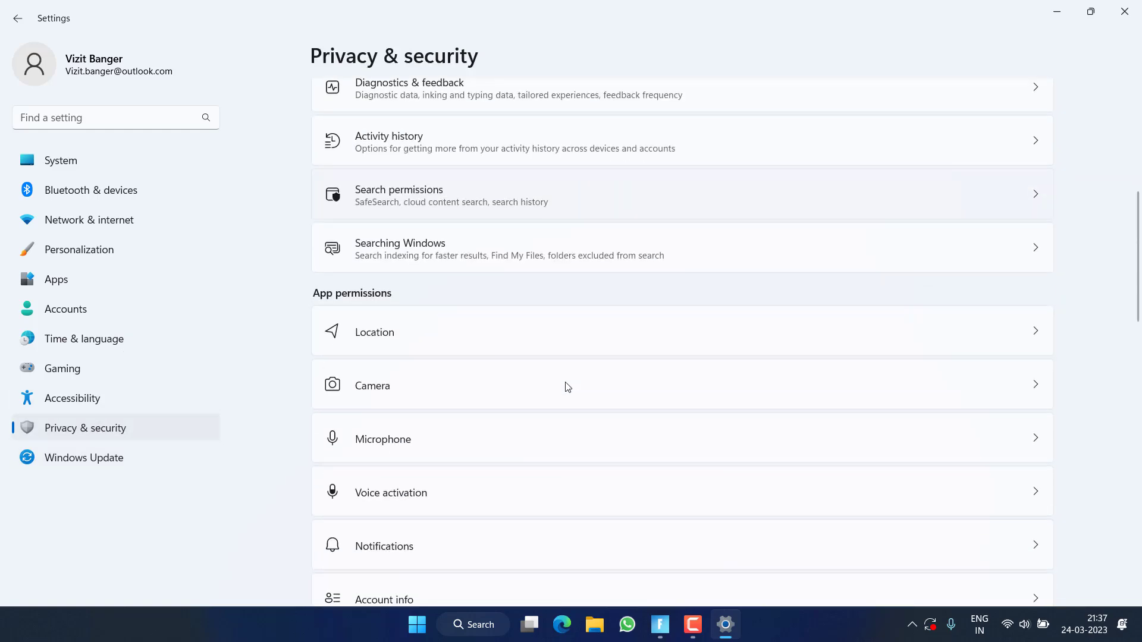
pyautogui.scroll(-4, 568, 387)
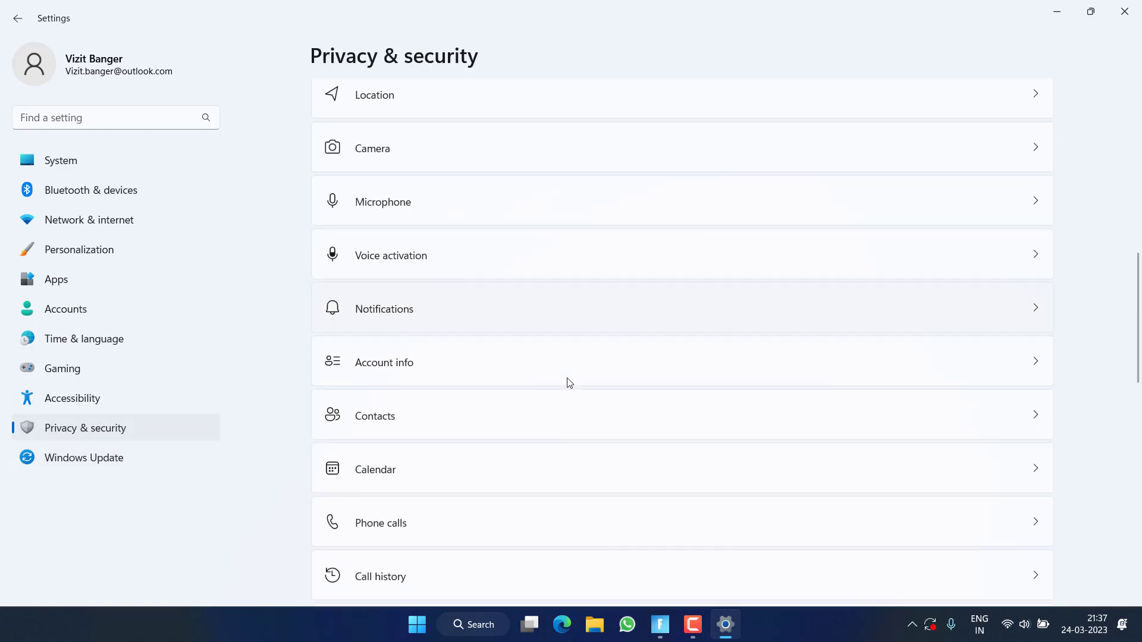
pyautogui.click(539, 210)
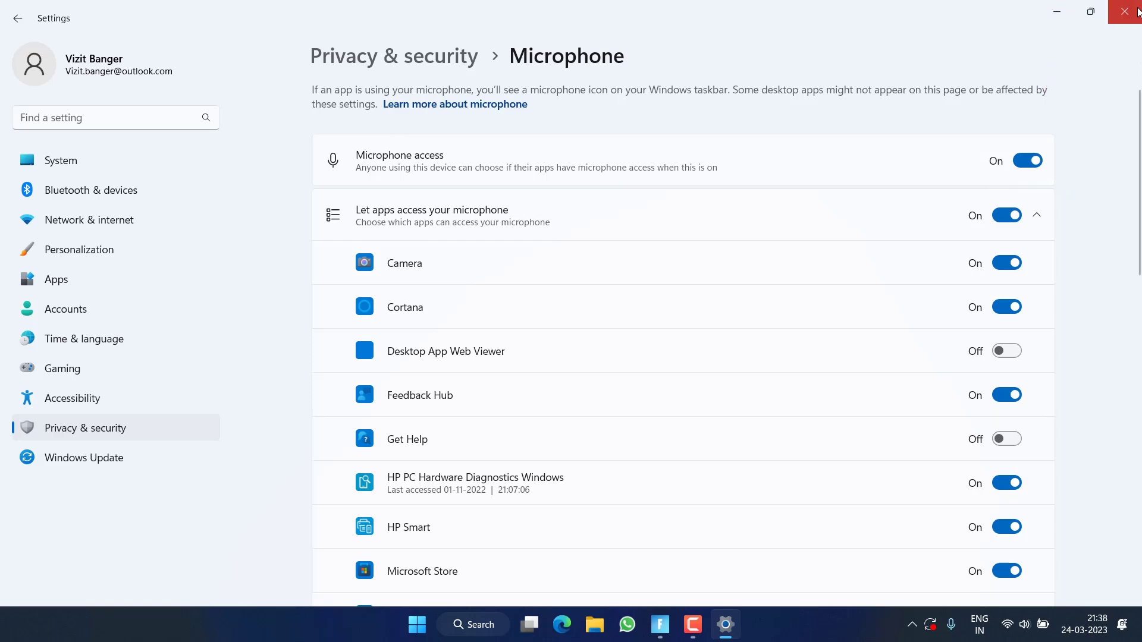
pyautogui.click(1124, 11)
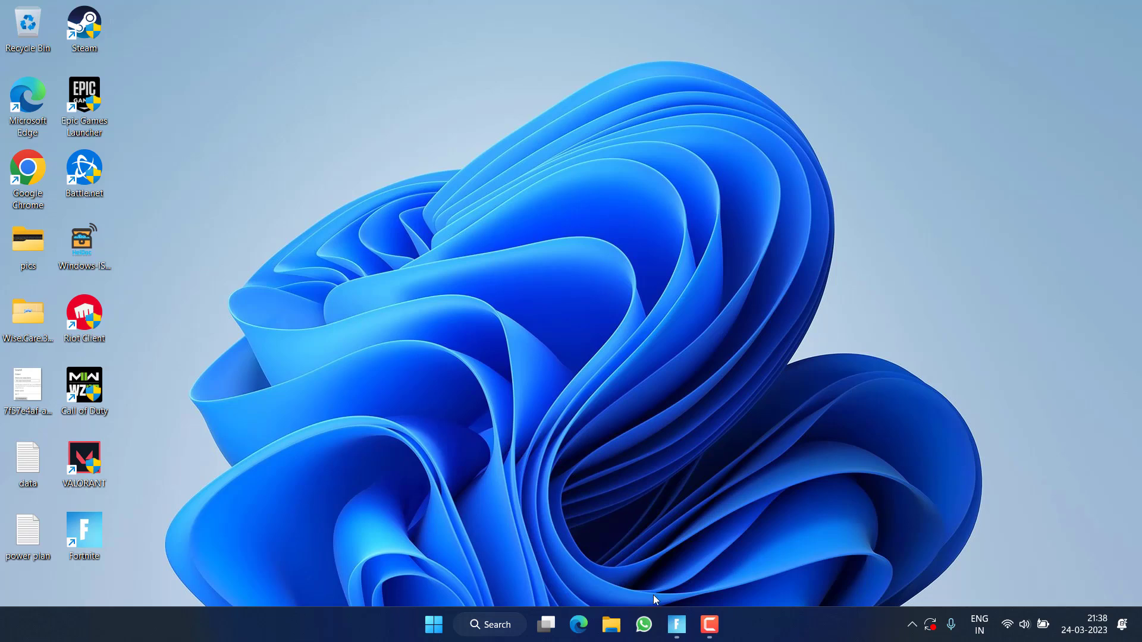
# - Switch to Fortnite and bring up the voice chat options in its audio settings
pyautogui.click(677, 624)
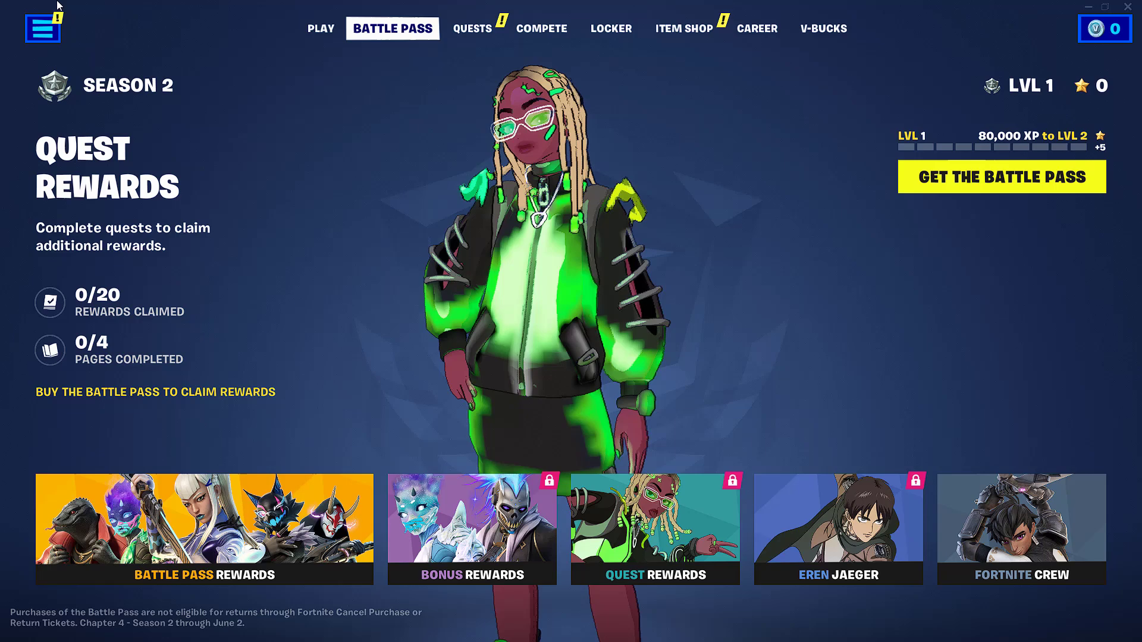
pyautogui.click(39, 34)
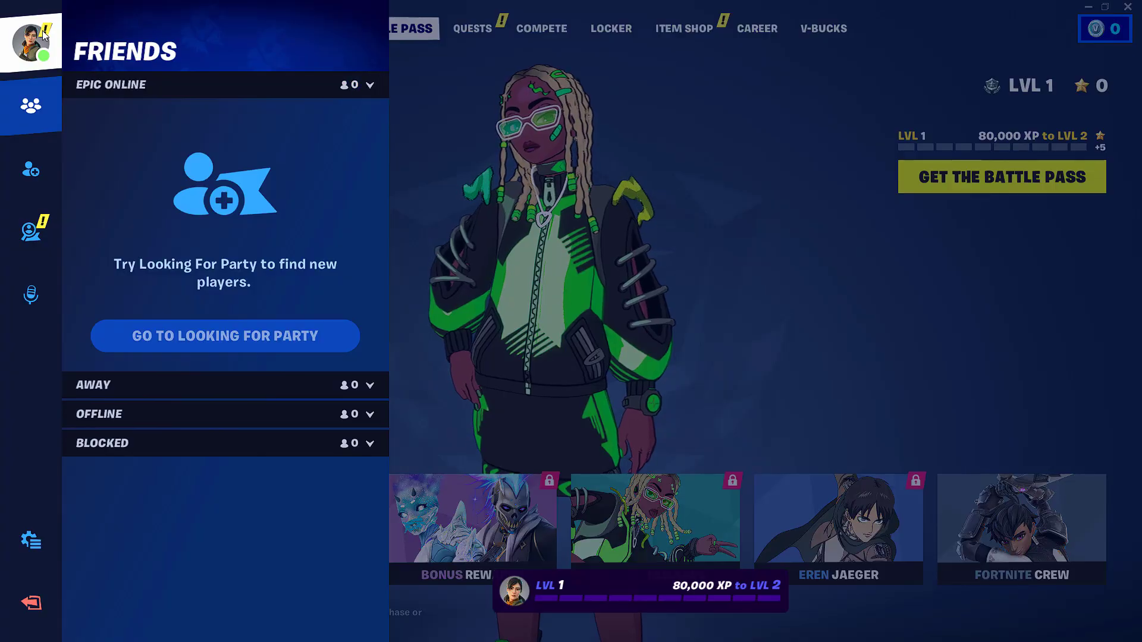
pyautogui.click(31, 540)
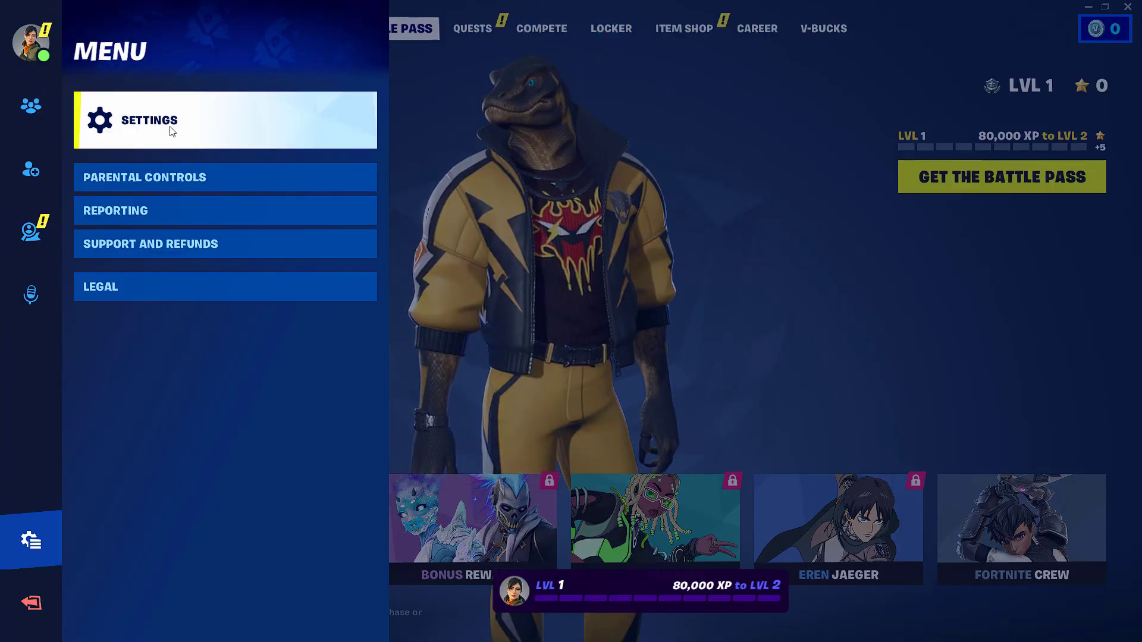
pyautogui.click(188, 116)
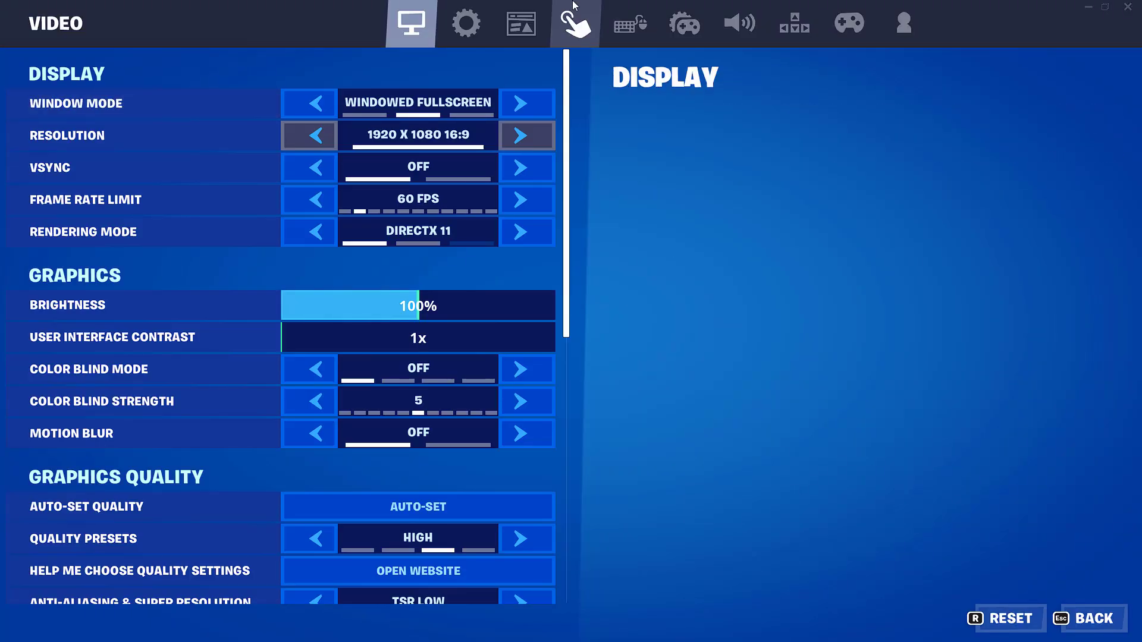
pyautogui.click(740, 34)
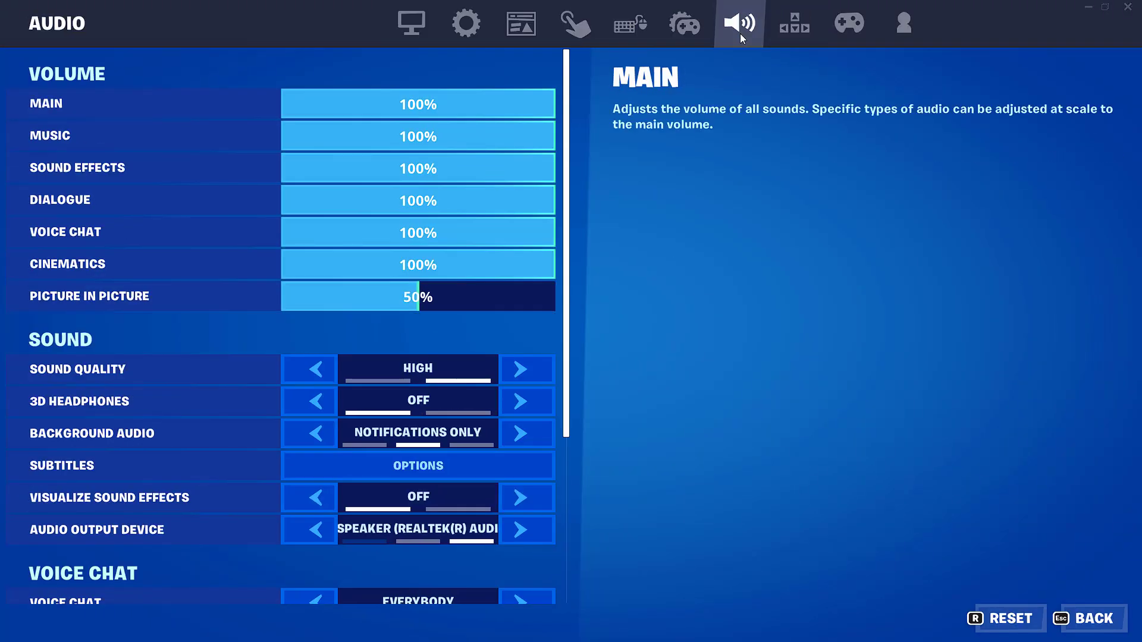
pyautogui.scroll(-5, 277, 293)
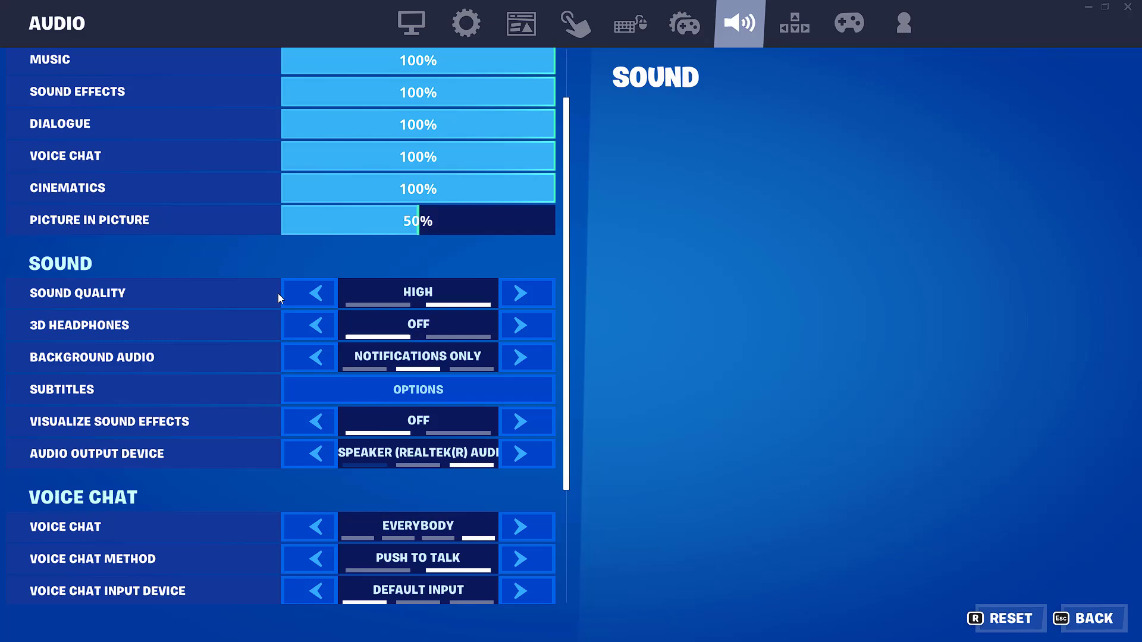
pyautogui.scroll(-1, 288, 293)
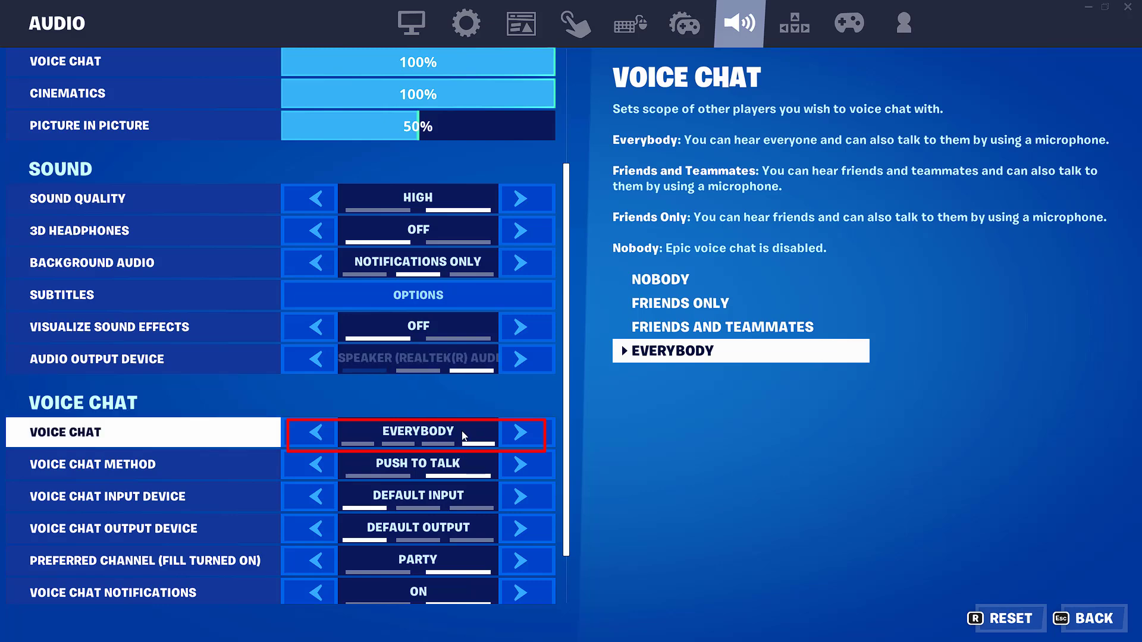
pyautogui.scroll(-2, 464, 435)
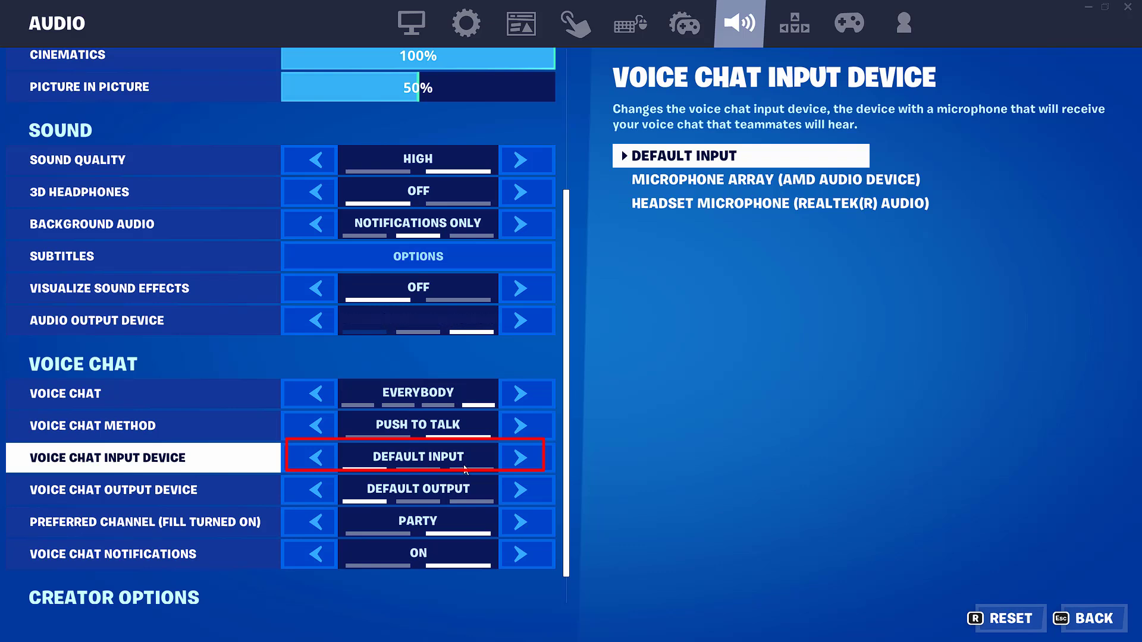
pyautogui.click(517, 459)
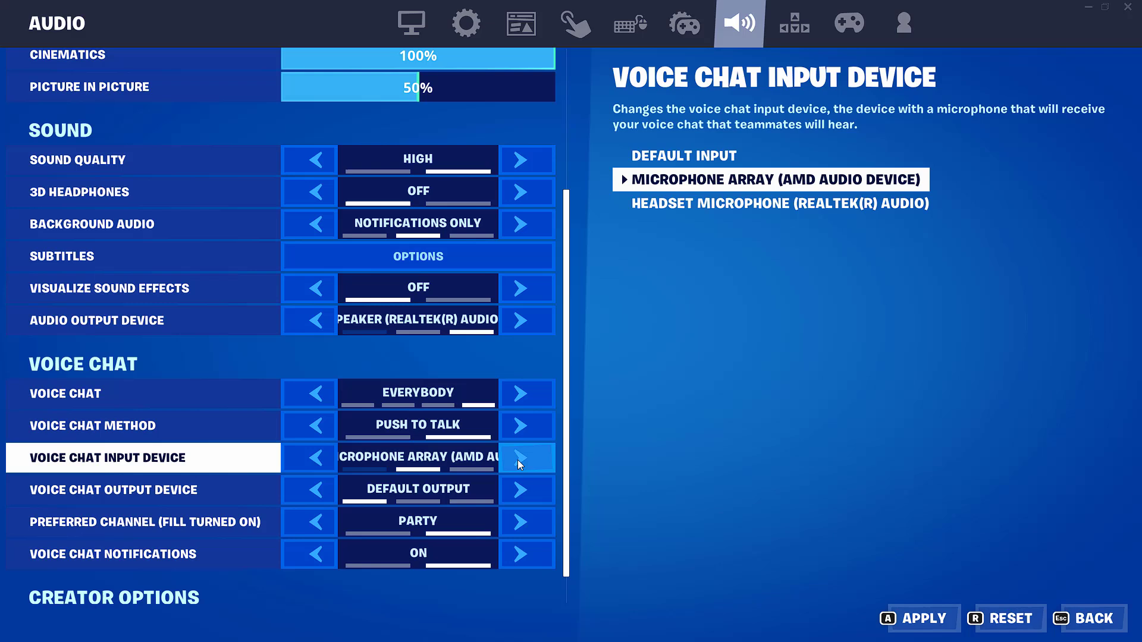
pyautogui.click(517, 459)
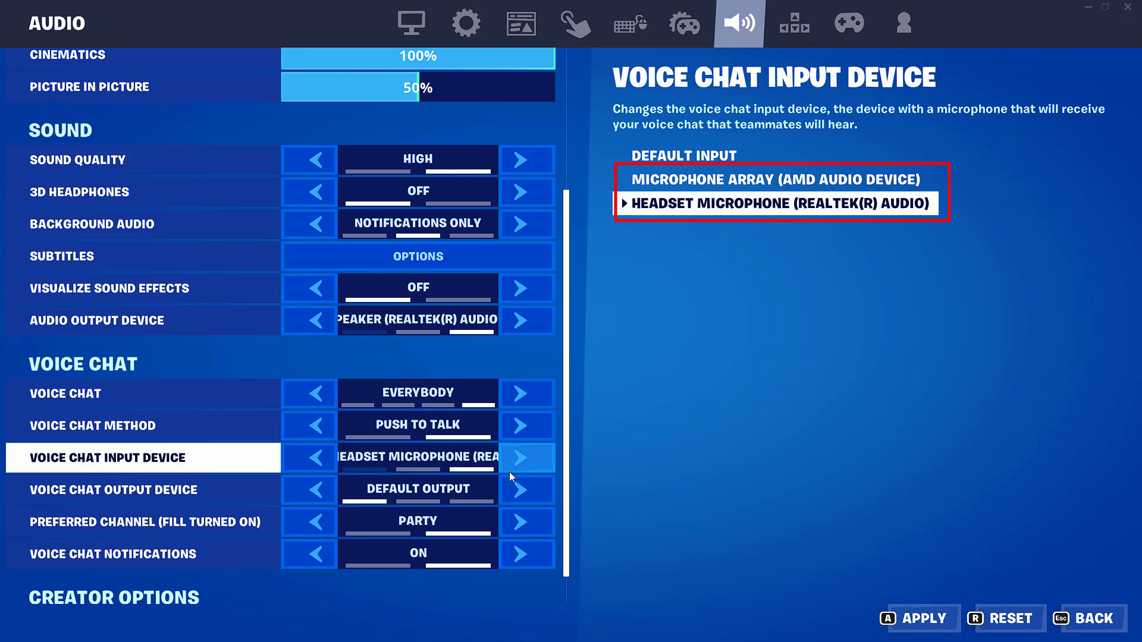
pyautogui.click(320, 462)
pyautogui.click(320, 462)
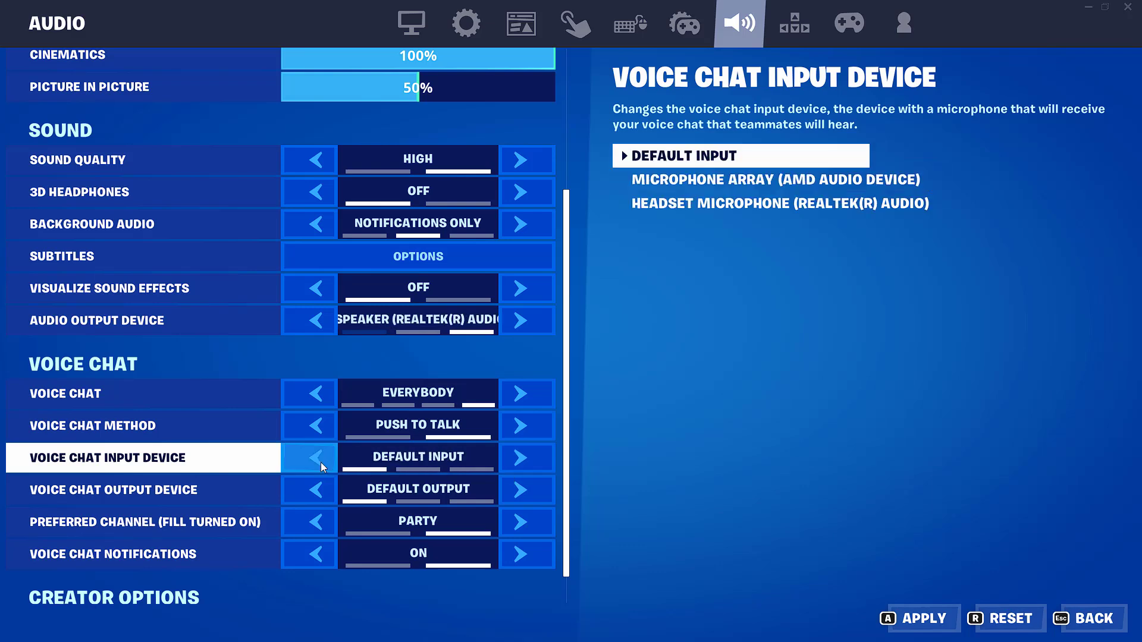
# - Set the voice chat input device to Headset Microphone (Realtek(R) Audio), apply the change and leave the settings
pyautogui.click(527, 462)
pyautogui.click(526, 460)
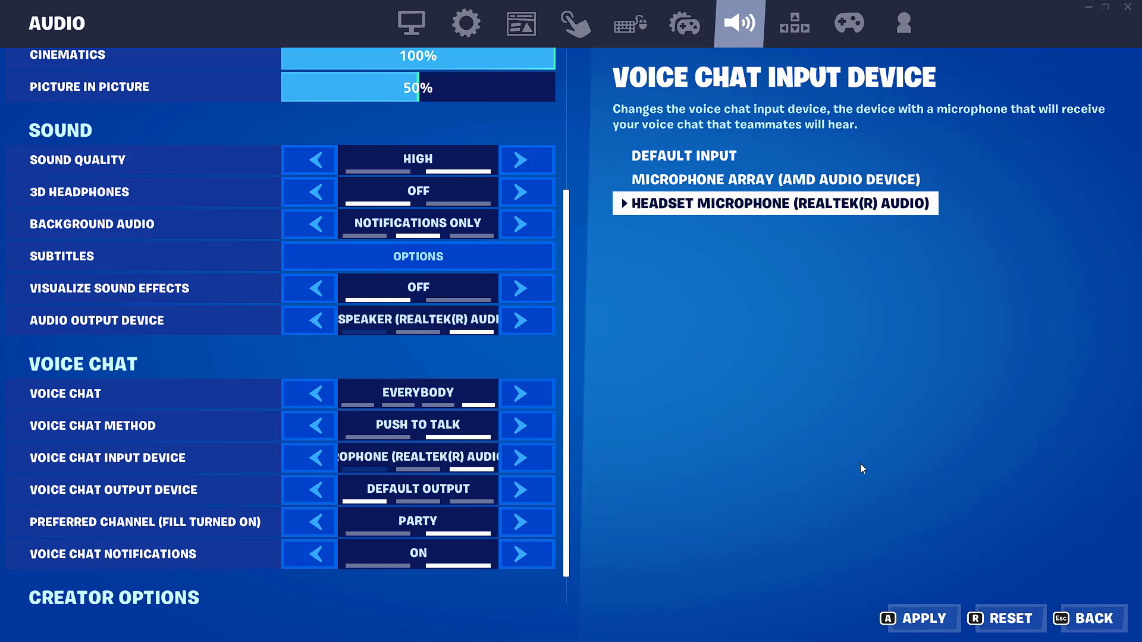
pyautogui.click(901, 625)
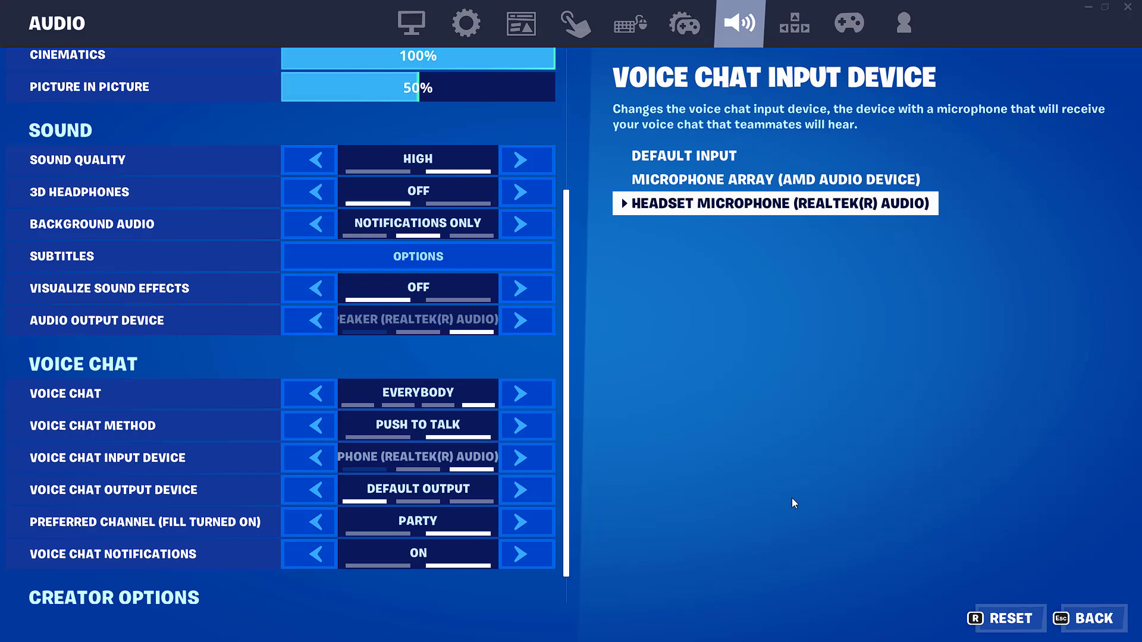
pyautogui.click(1076, 626)
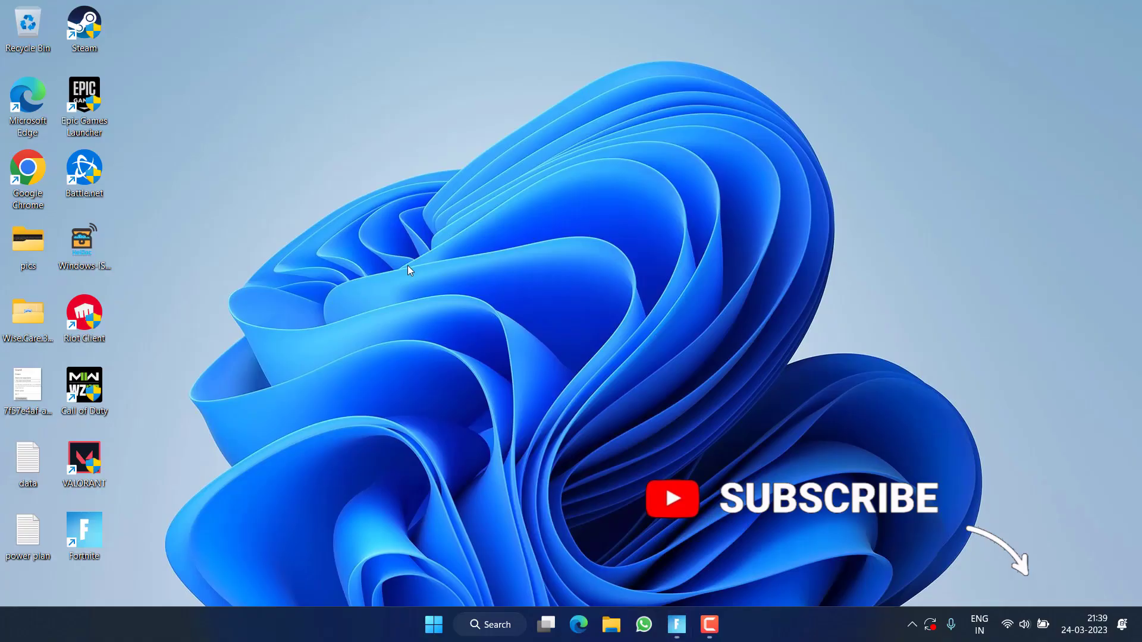
# - Switch to the Windows Control Panel and open its Sound settings
pyautogui.press('super')
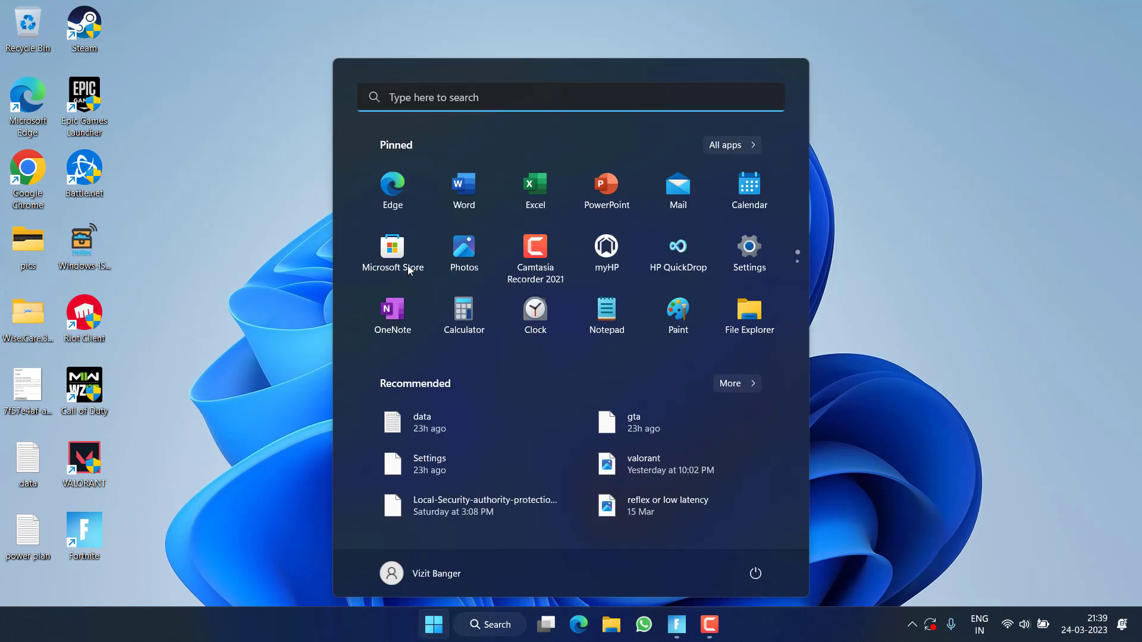
pyautogui.write('control pan')
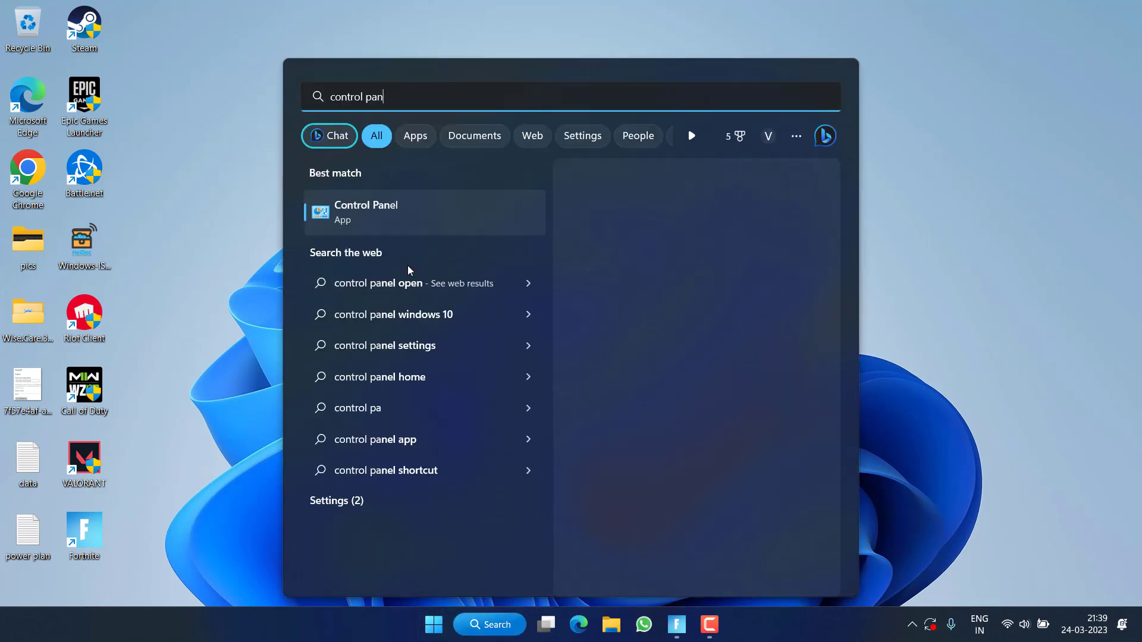
pyautogui.write('el')
pyautogui.press('Return')
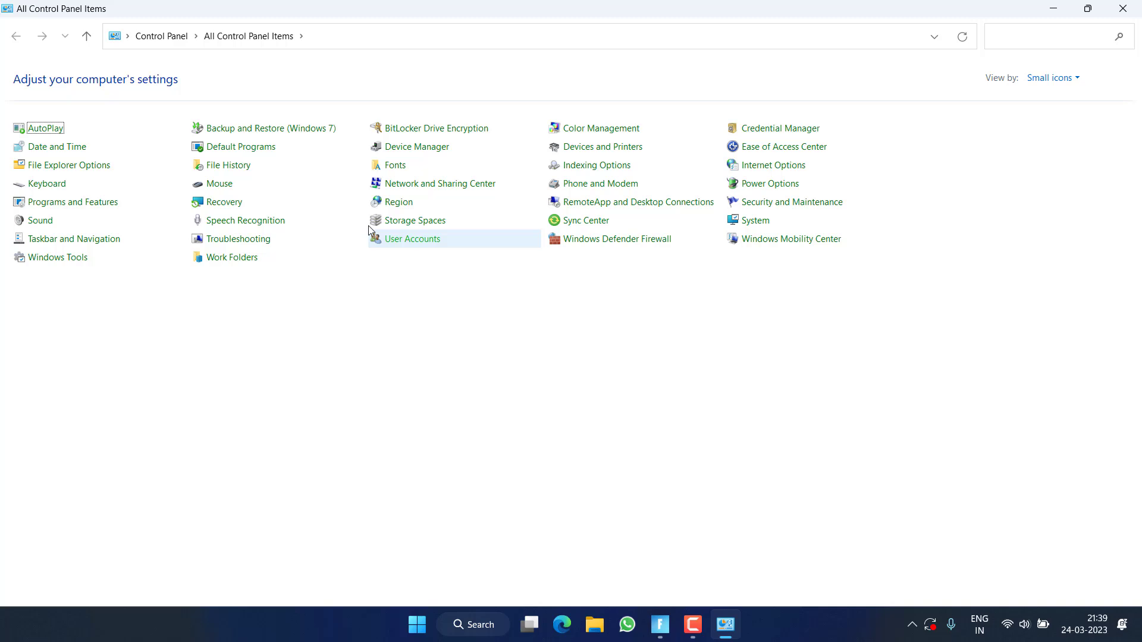
pyautogui.click(46, 223)
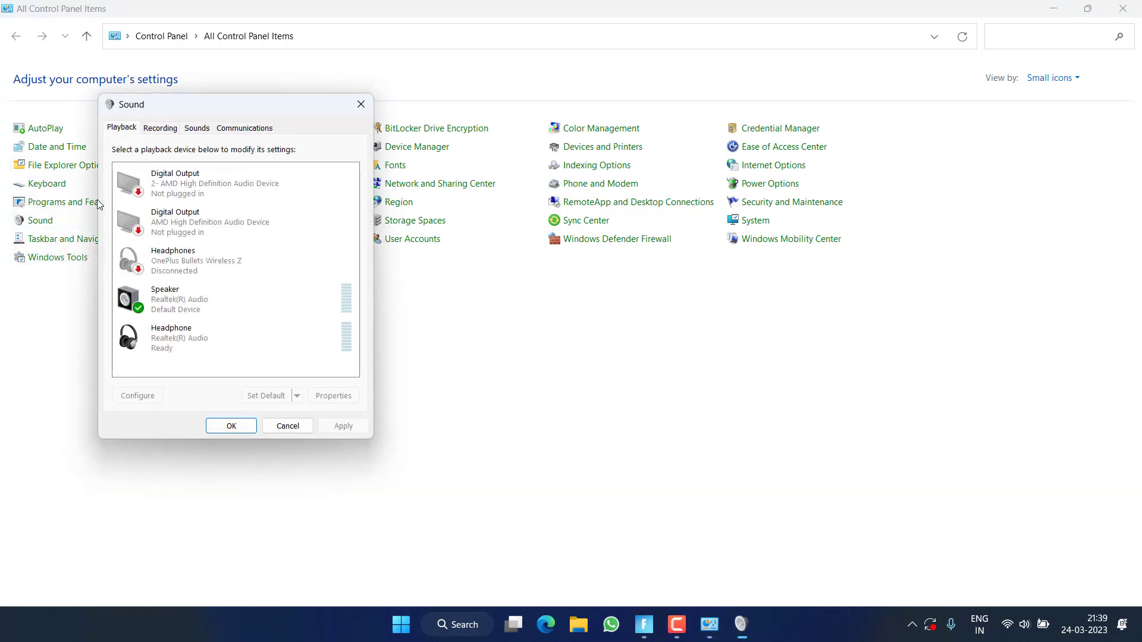
# - Check which recording device is the default, select Headset Microphone, and dismiss the Sound settings and Control Panel without changes
pyautogui.click(160, 128)
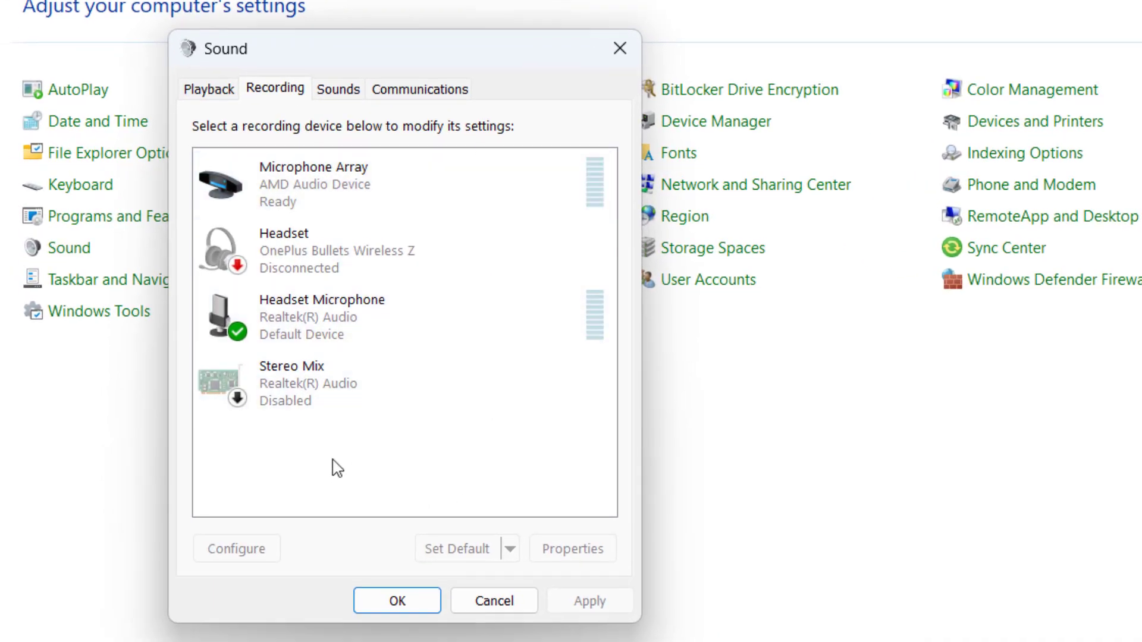
pyautogui.click(387, 329)
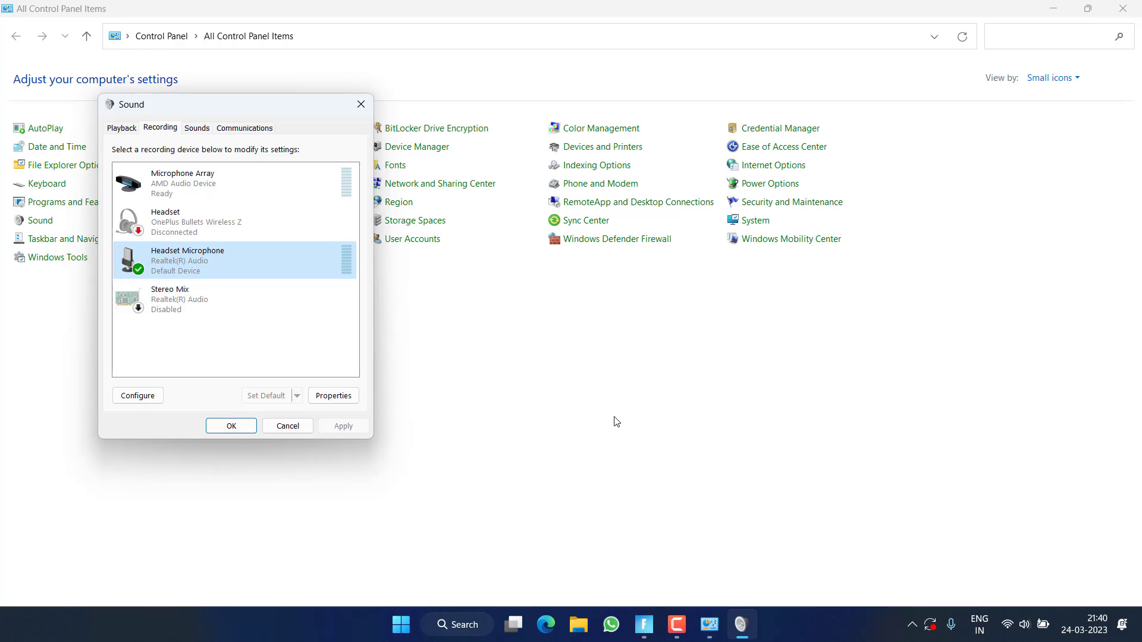
pyautogui.click(288, 426)
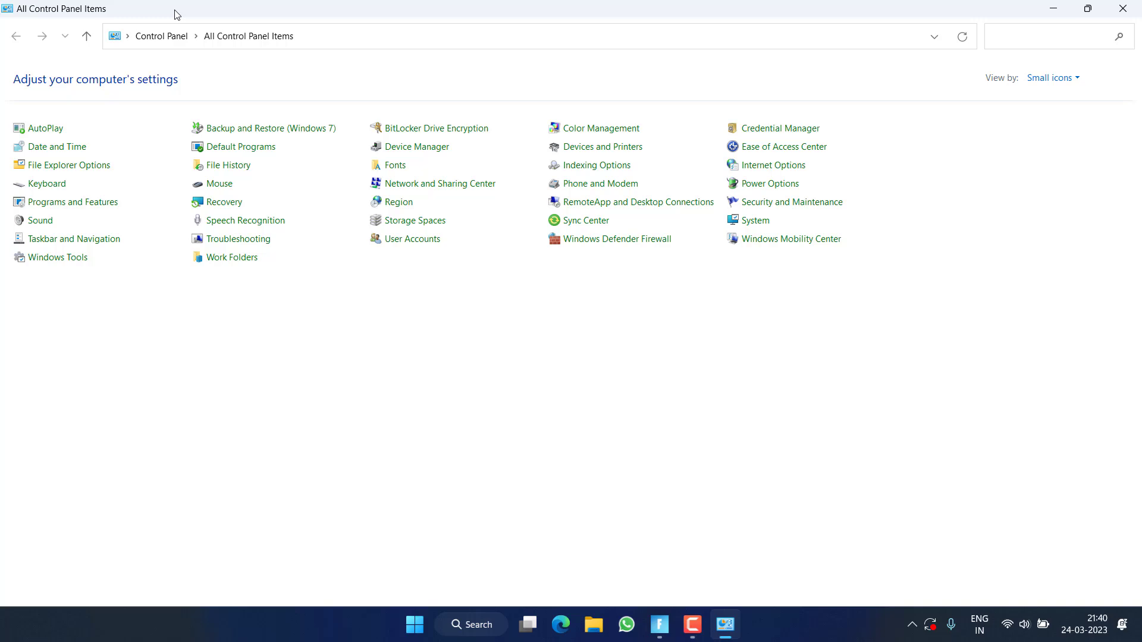
pyautogui.click(1053, 8)
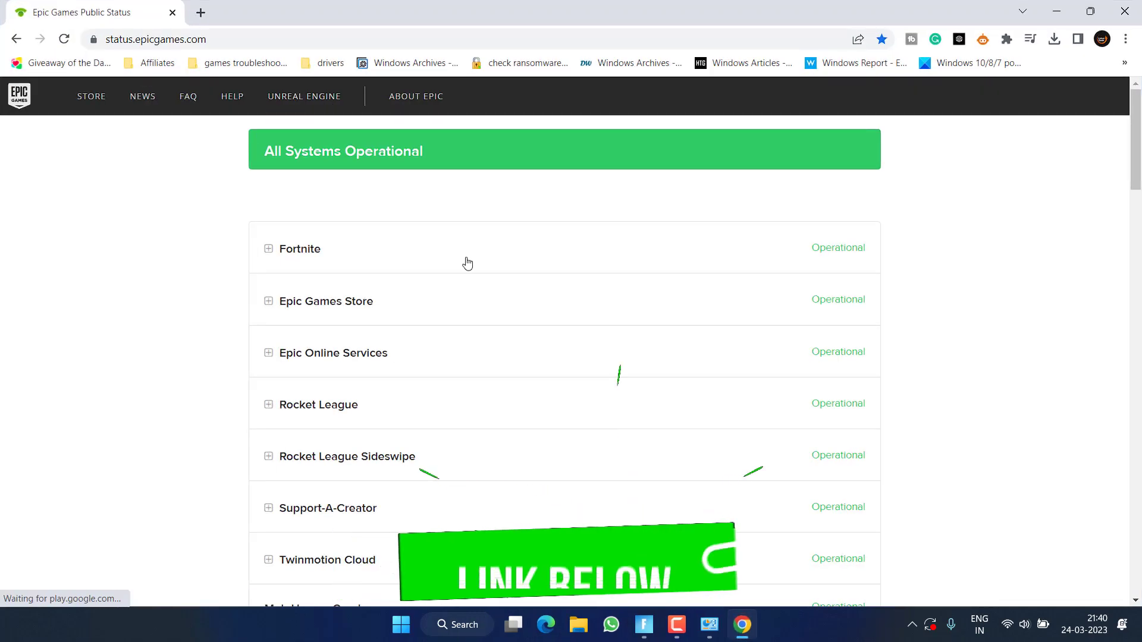
# - Expand Fortnite on the Epic Games Public Status page, examine its service statuses including Voice Chat, and close the browser
pyautogui.click(268, 249)
pyautogui.scroll(-1, 504, 272)
pyautogui.scroll(-3, 634, 237)
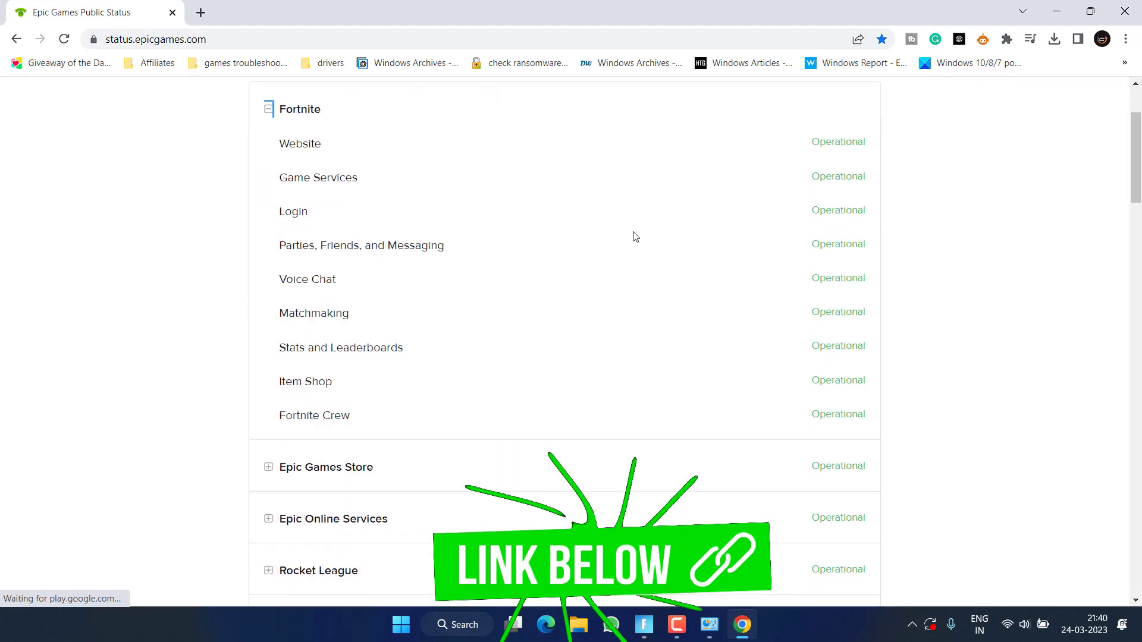
pyautogui.scroll(3, 635, 236)
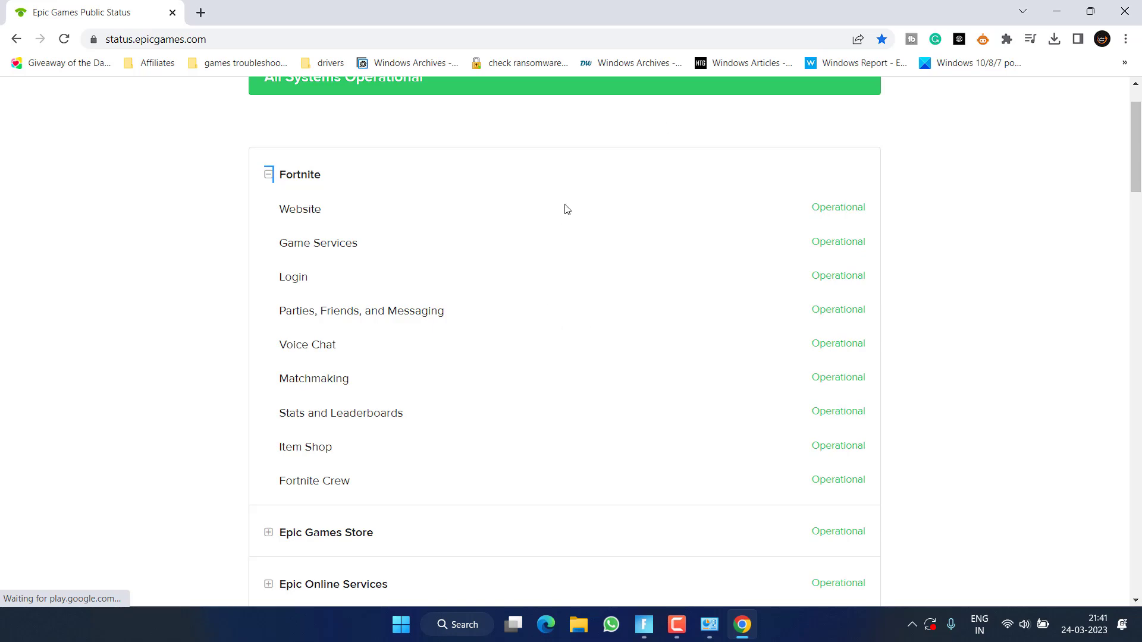
pyautogui.click(1125, 10)
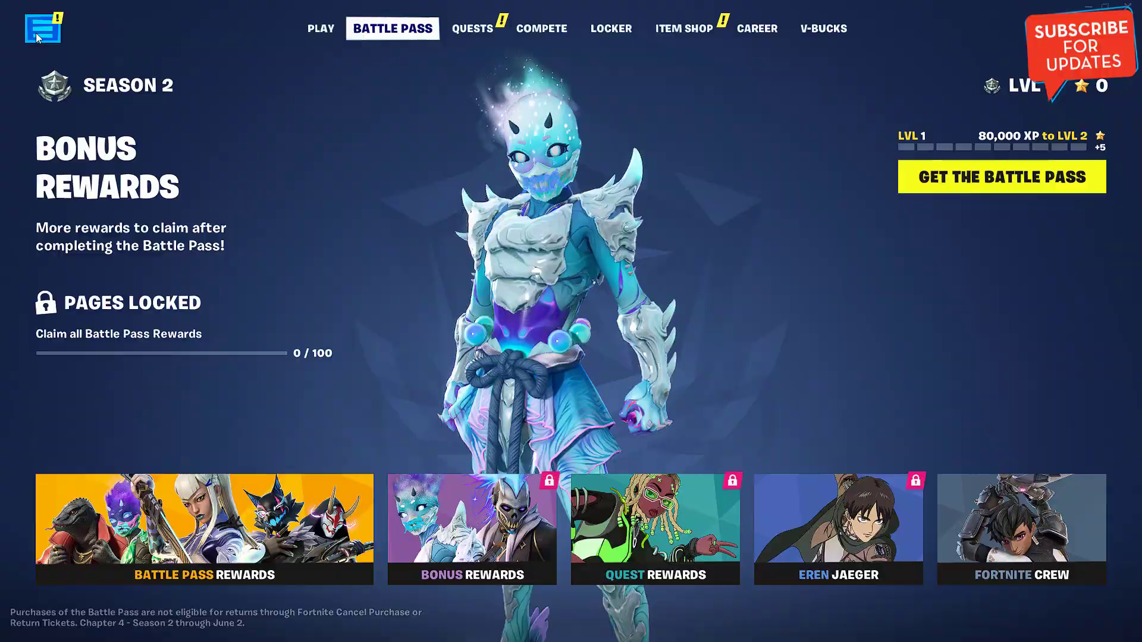
# - Switch to Fortnite and reopen its audio settings
pyautogui.click(37, 37)
pyautogui.click(31, 540)
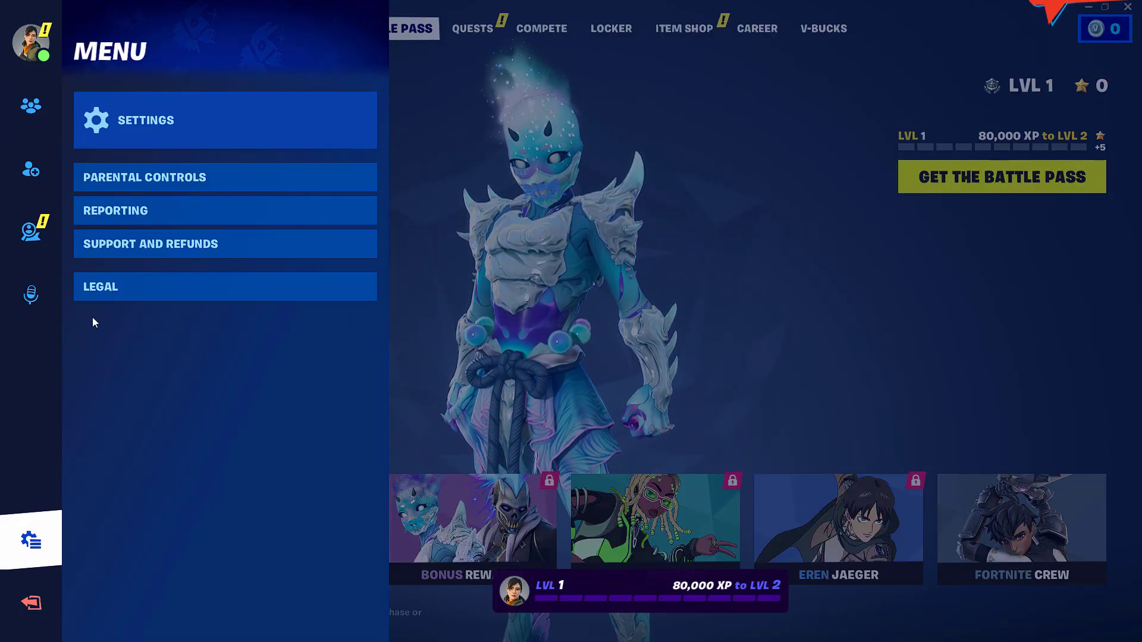
pyautogui.click(190, 126)
pyautogui.click(732, 29)
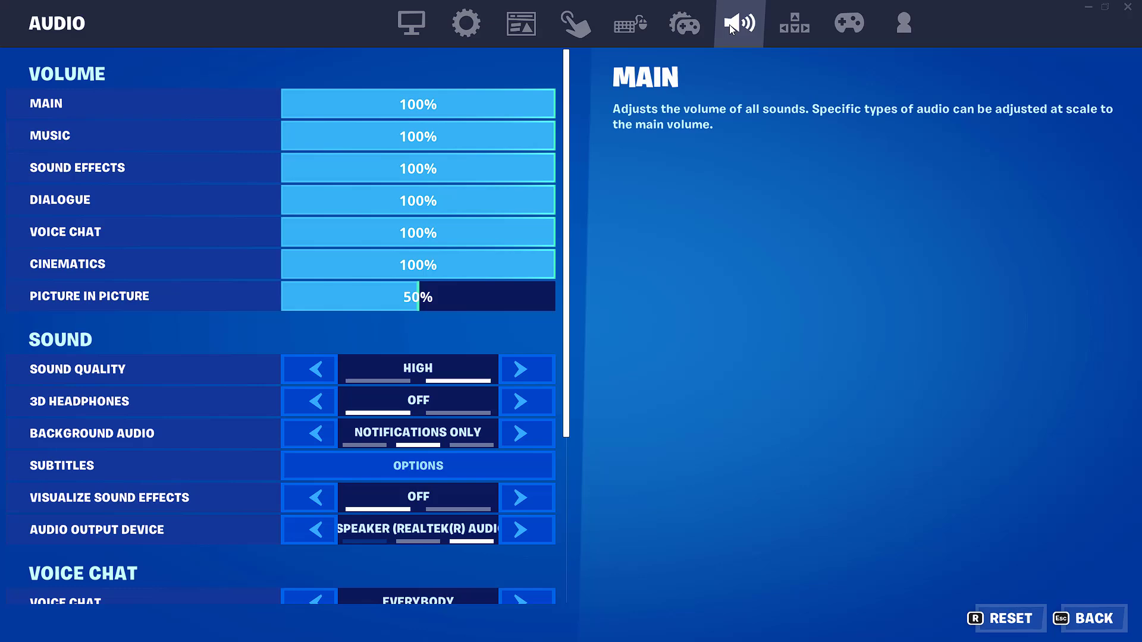
# - Set the Voice Chat scope to Nobody, apply the change, and leave the settings
pyautogui.scroll(-2, 416, 341)
pyautogui.scroll(-1, 416, 340)
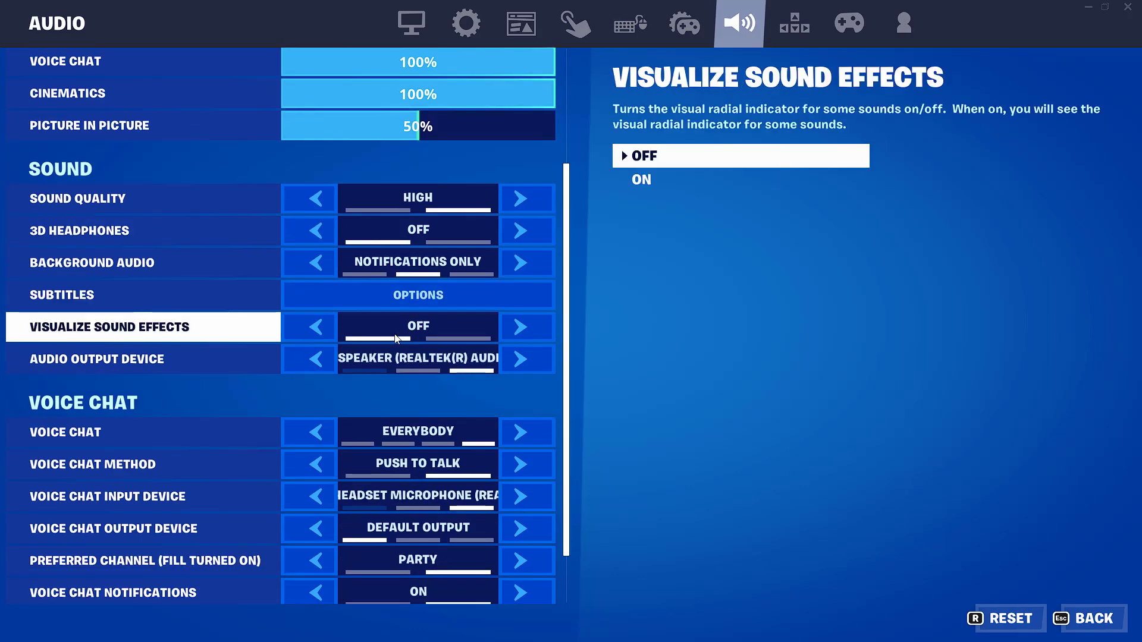
pyautogui.click(309, 433)
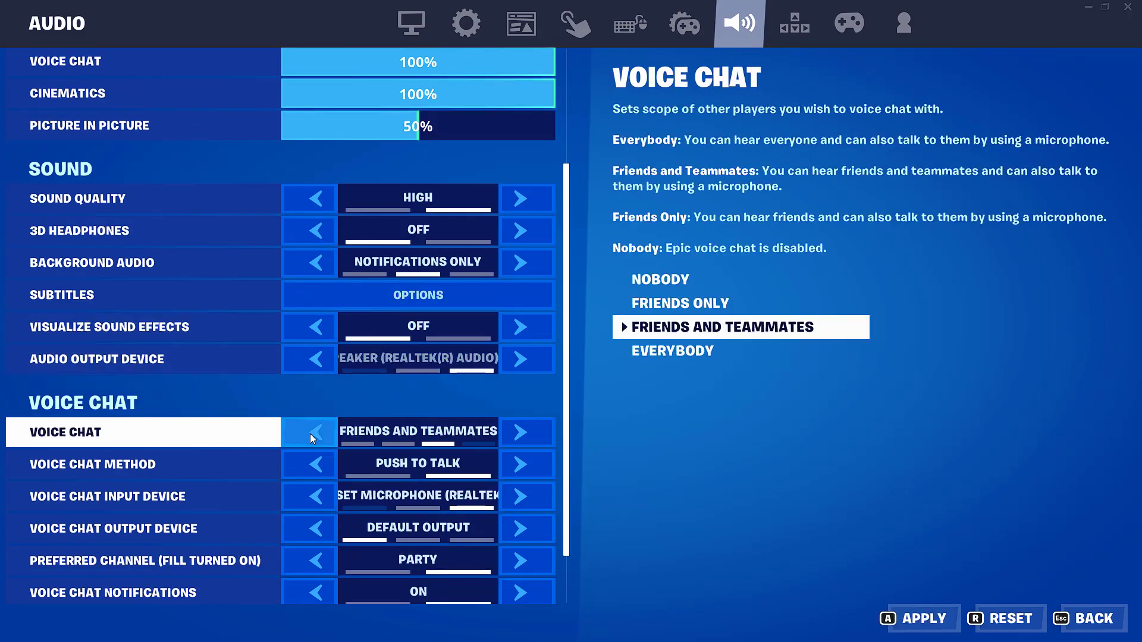
pyautogui.click(309, 434)
pyautogui.click(310, 434)
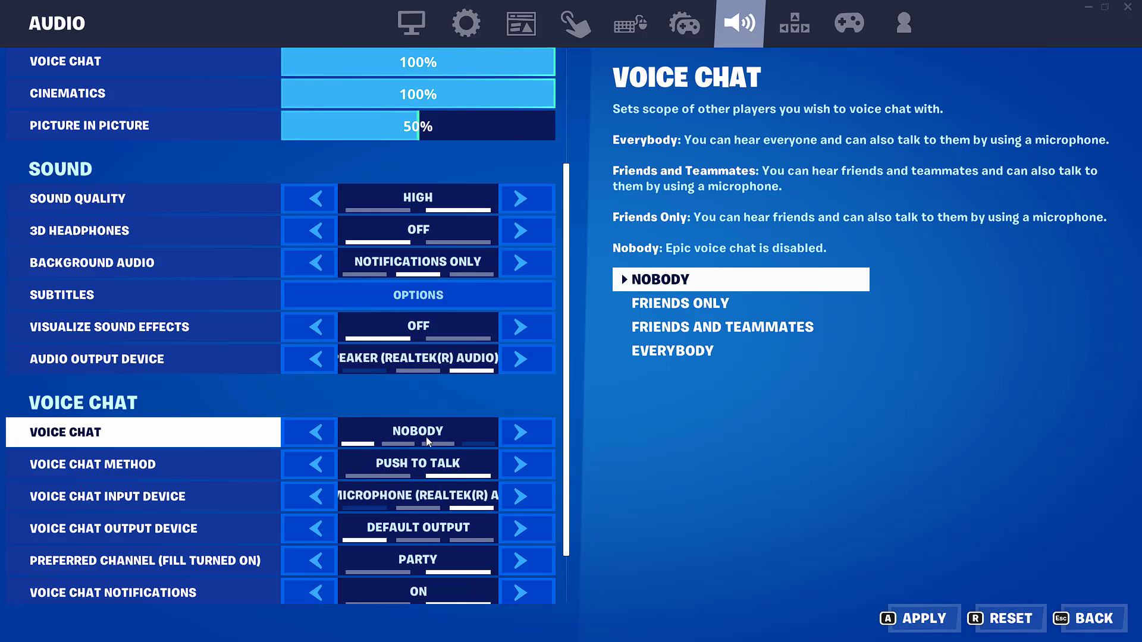
pyautogui.click(929, 622)
pyautogui.click(1127, 622)
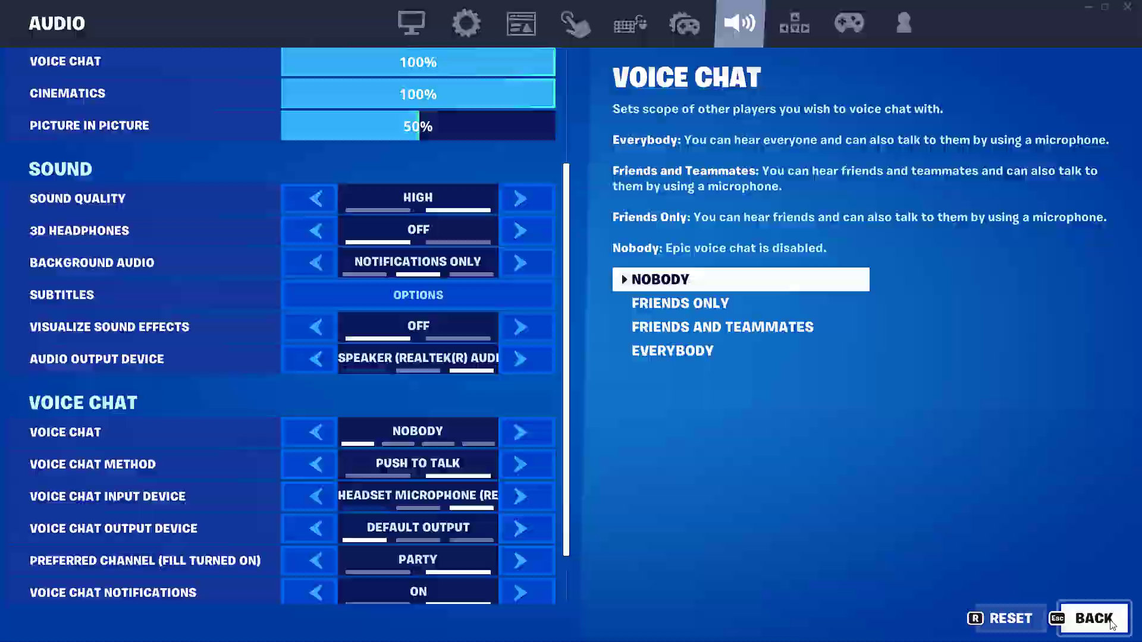
# - Switch to the Windows Control Panel and open the recording devices in its Sound settings
pyautogui.click(1088, 7)
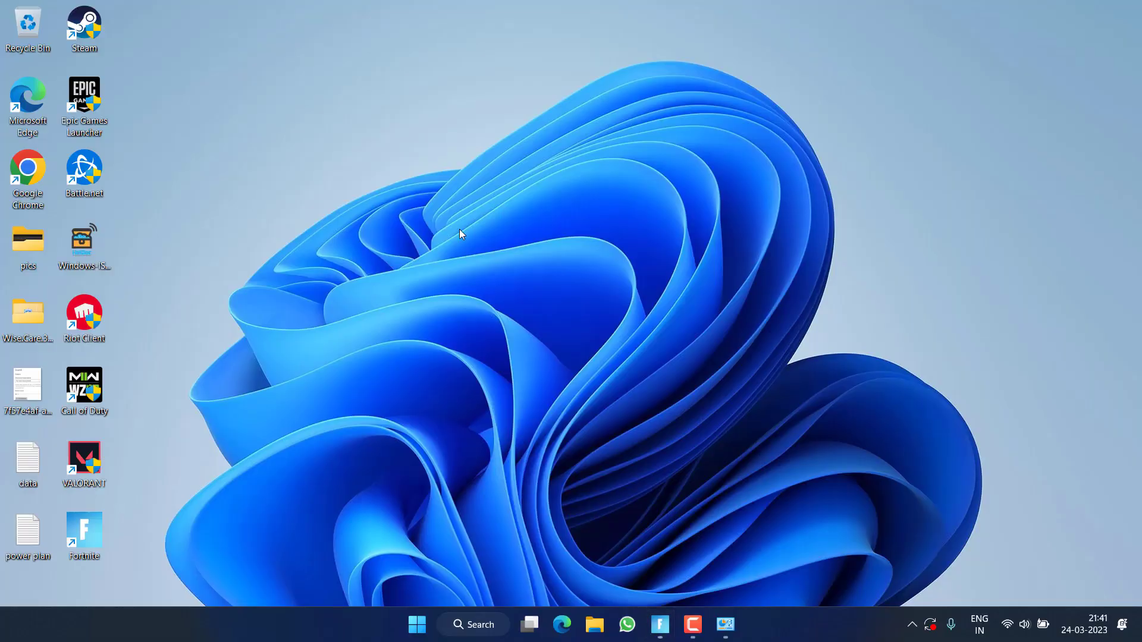
pyautogui.click(725, 624)
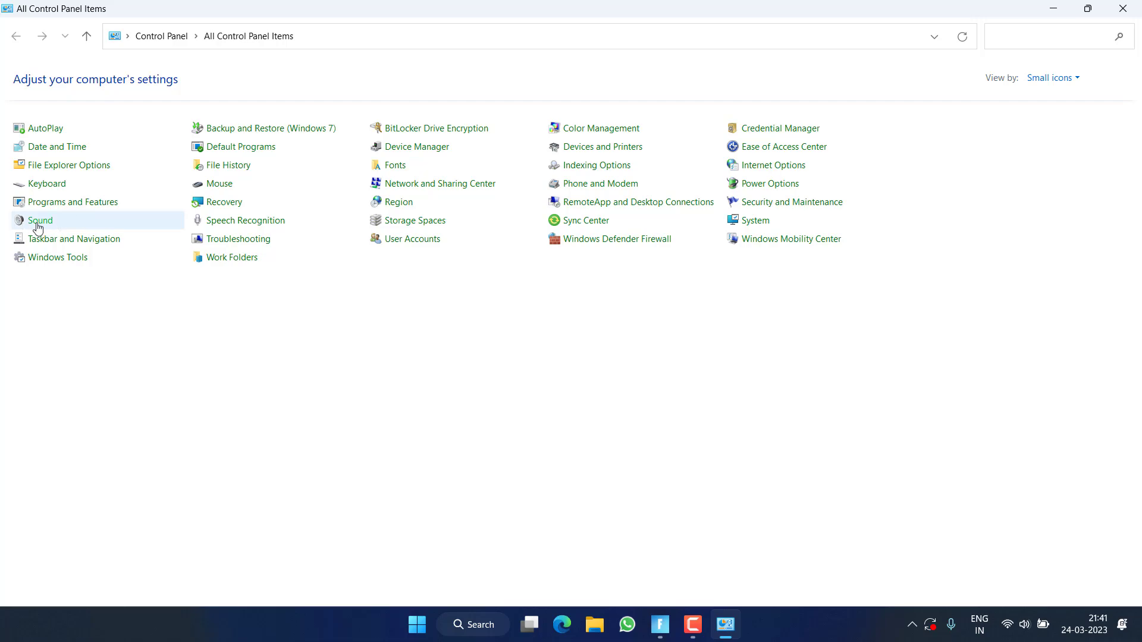
pyautogui.click(66, 226)
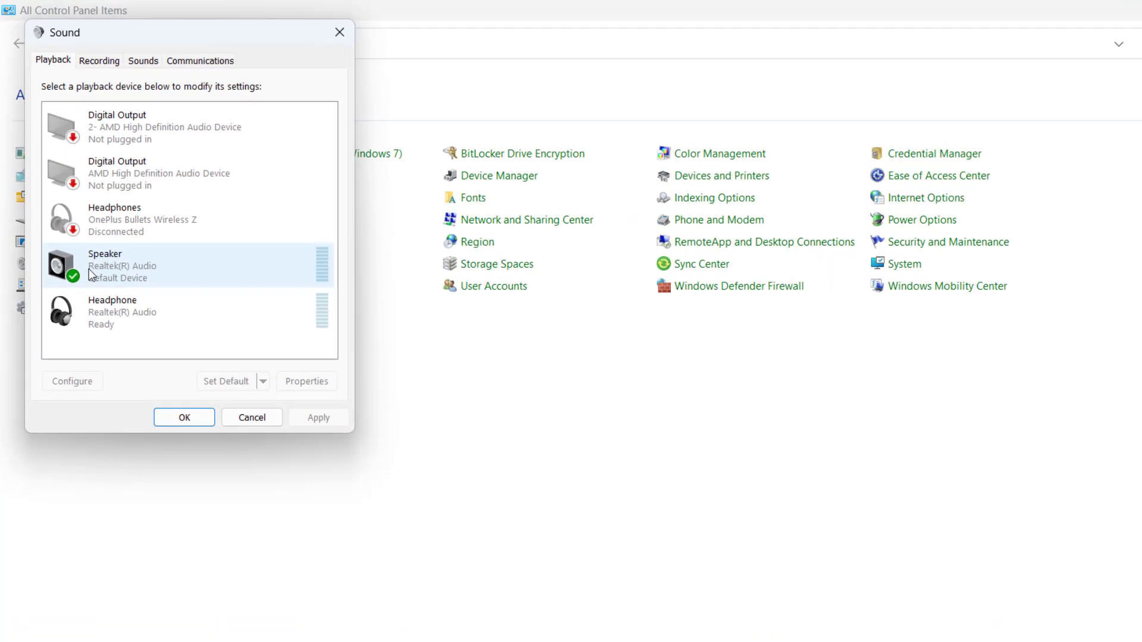
pyautogui.click(84, 50)
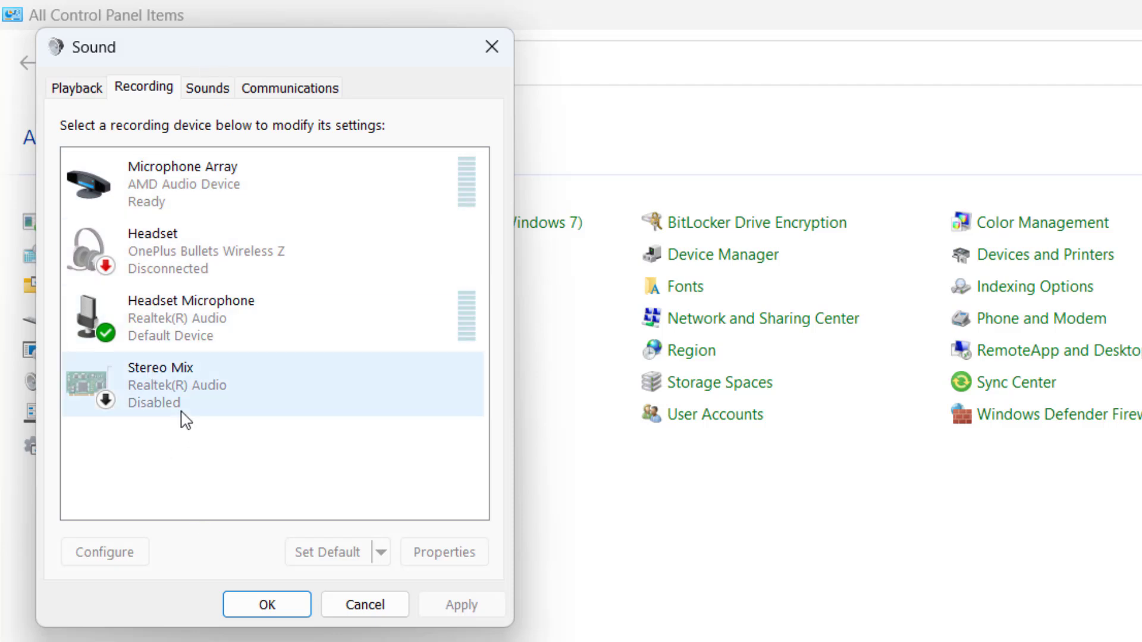
# - Examine the recording devices and the Microphone Array's Disable option, and dismiss the Sound settings and Control Panel without changes
pyautogui.click(209, 313)
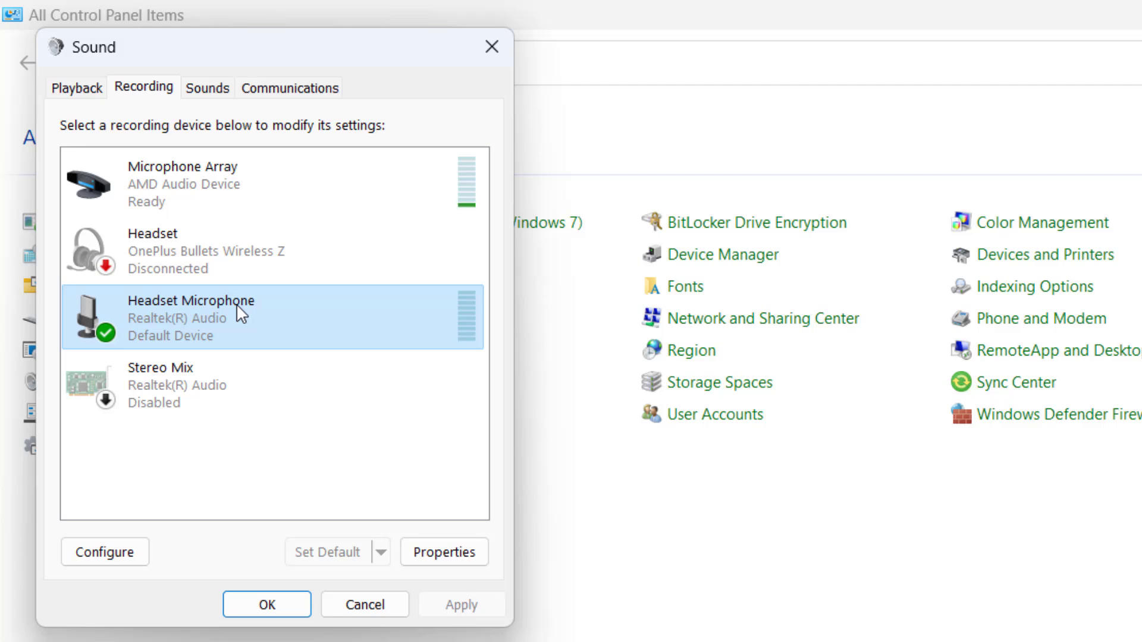
pyautogui.click(165, 195)
pyautogui.rightClick(169, 195)
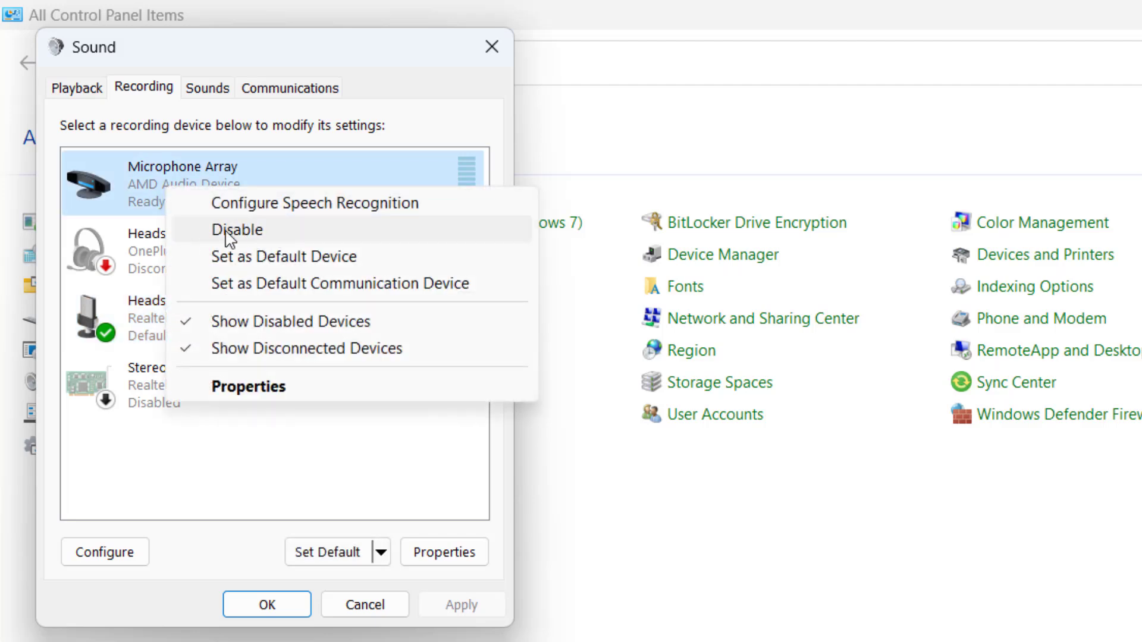
pyautogui.click(143, 264)
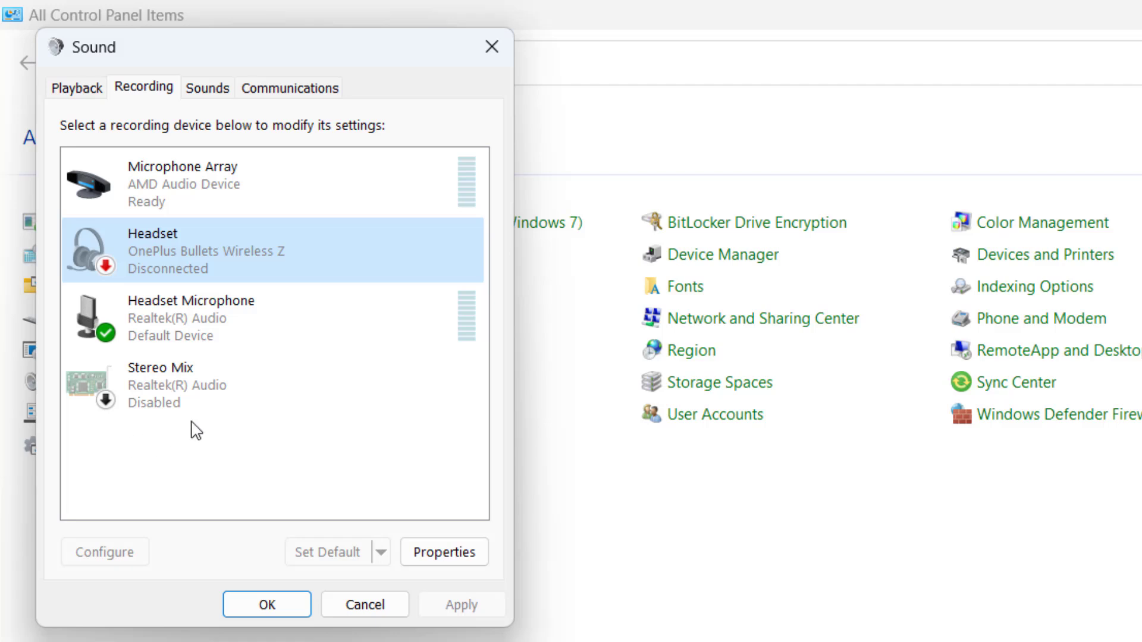
pyautogui.click(203, 326)
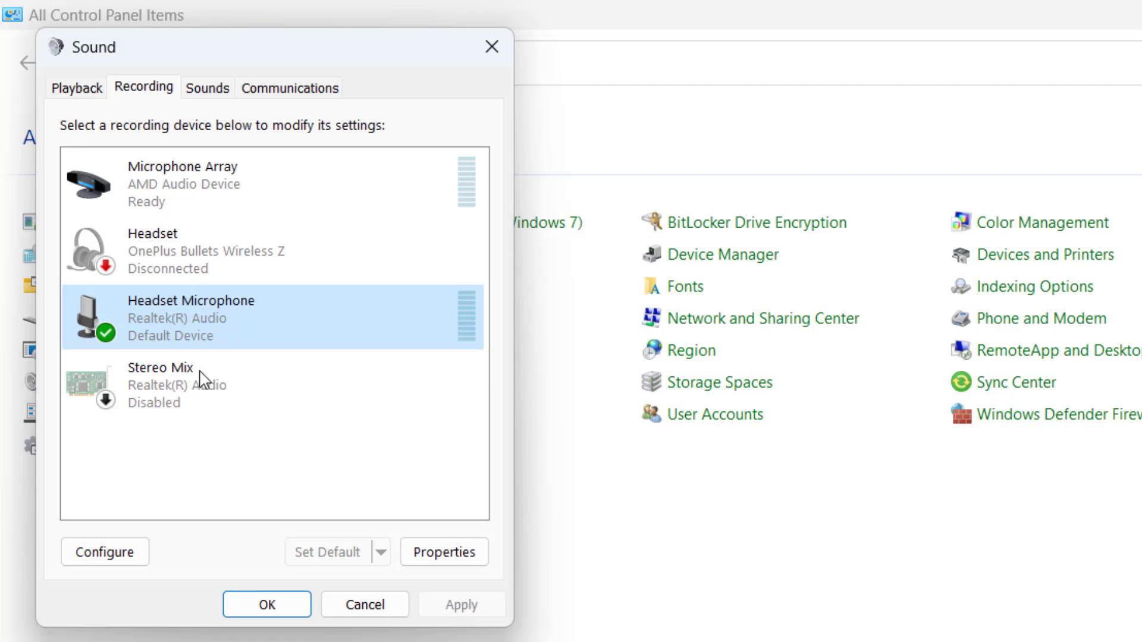
pyautogui.click(208, 403)
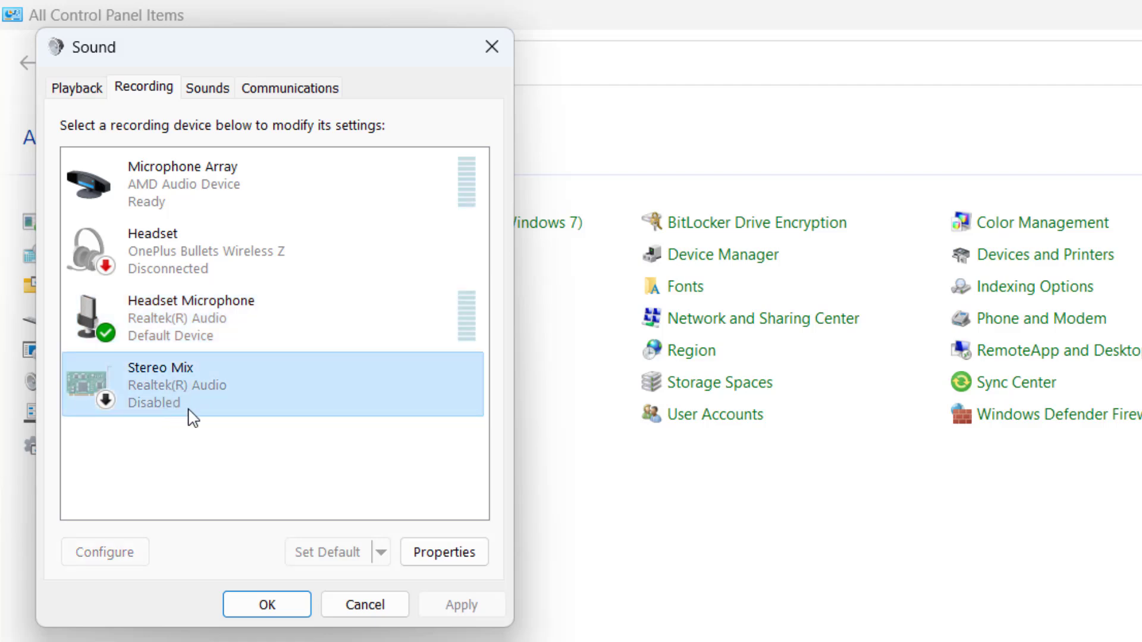
pyautogui.click(182, 197)
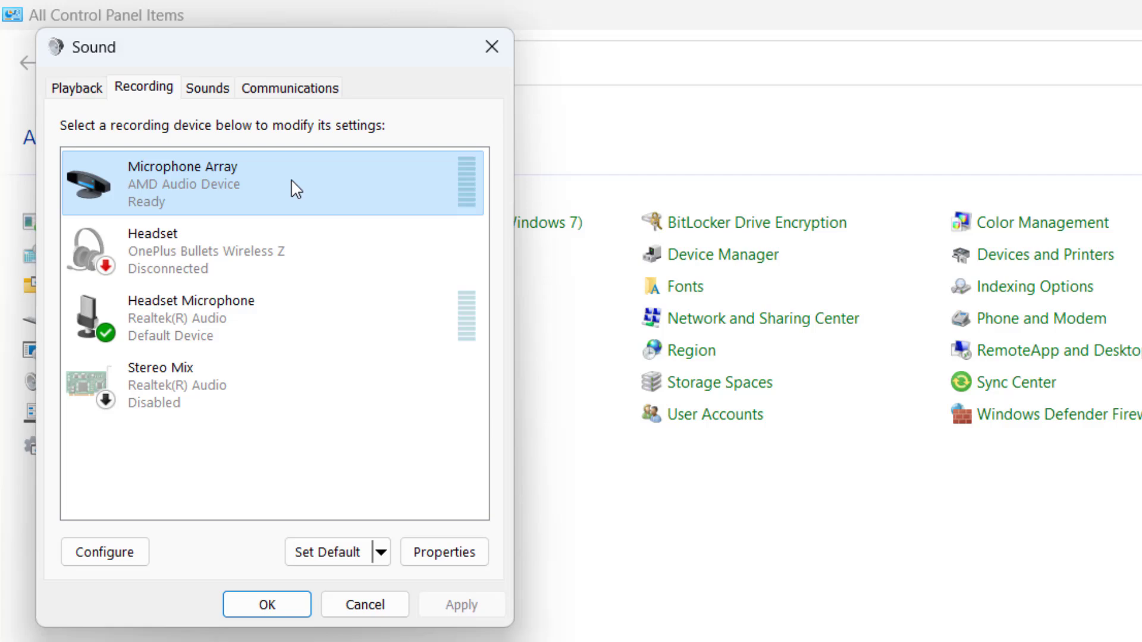
pyautogui.rightClick(192, 183)
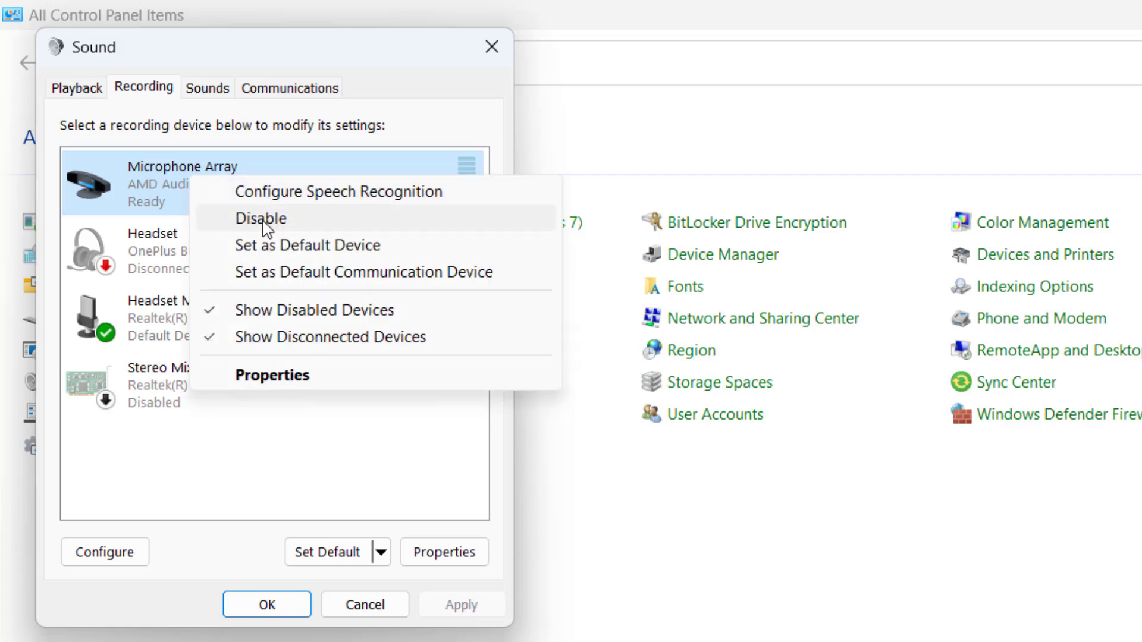
pyautogui.click(101, 204)
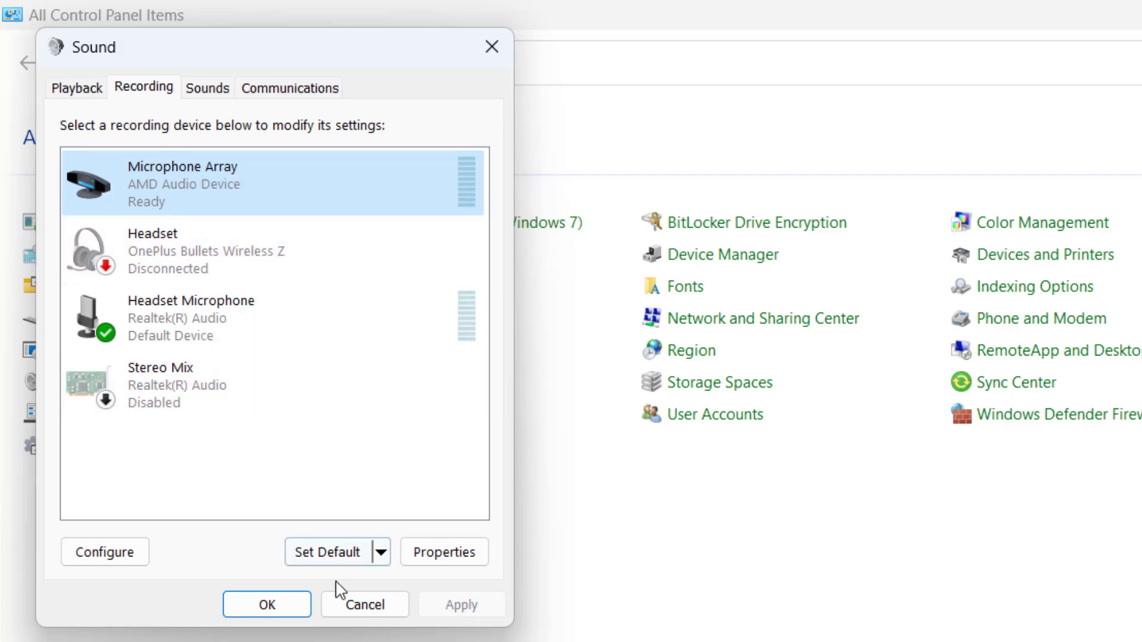
pyautogui.click(362, 599)
pyautogui.click(1030, 641)
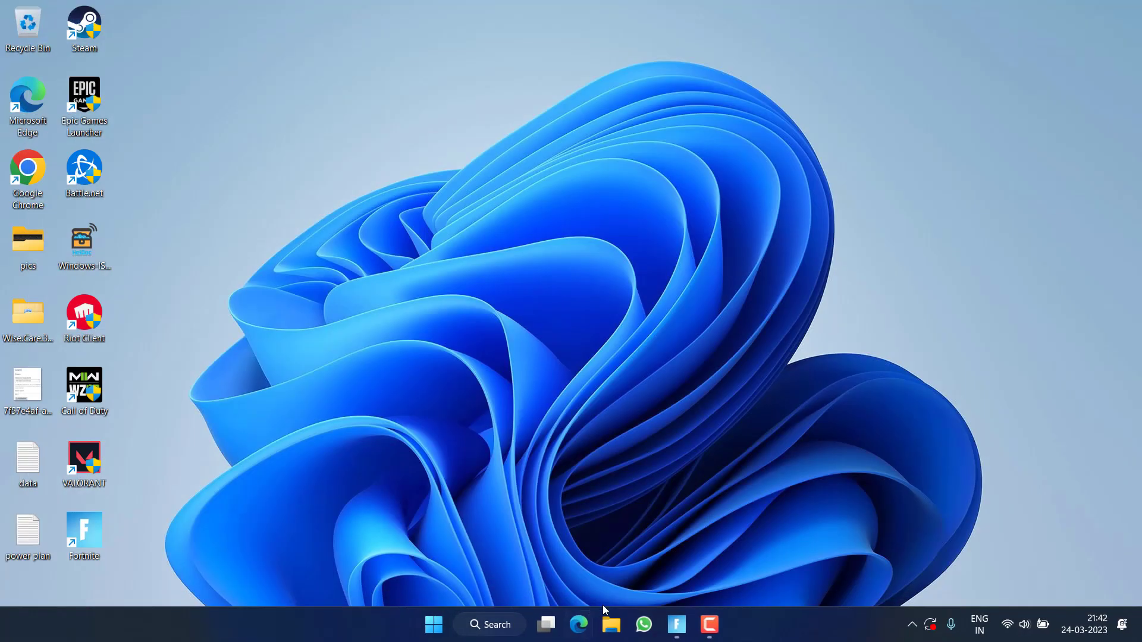
# - Switch to Fortnite and open its audio settings
pyautogui.click(684, 628)
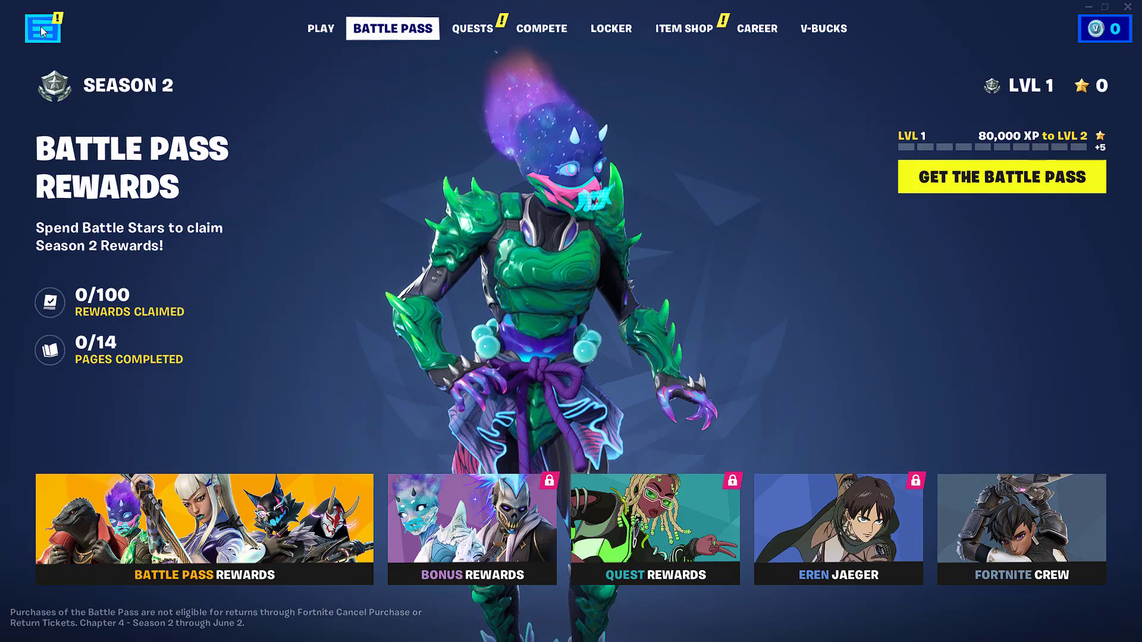
pyautogui.click(39, 28)
pyautogui.click(31, 541)
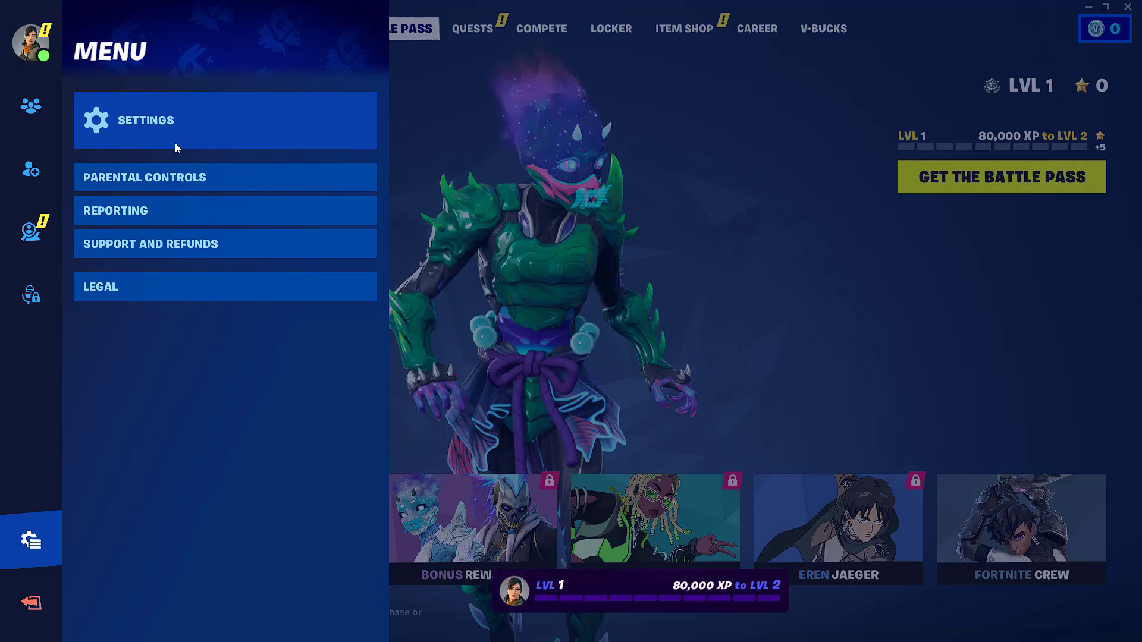
pyautogui.click(195, 126)
pyautogui.click(739, 22)
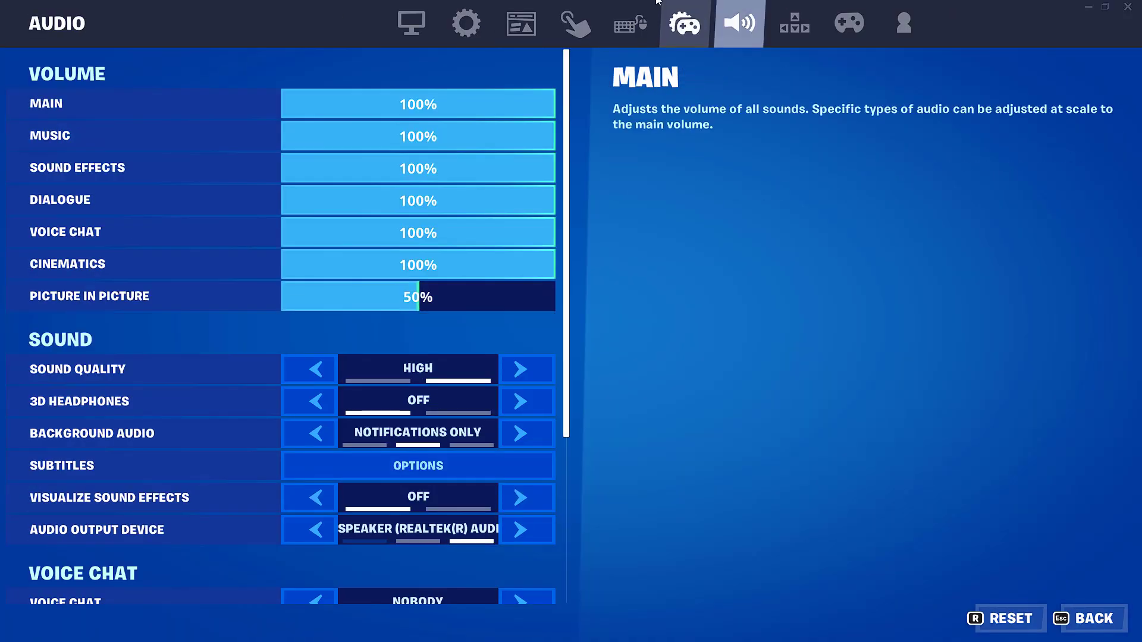
# - Set the Voice Chat scope to Everybody, apply the change, and return to the lobby
pyautogui.scroll(-3, 148, 453)
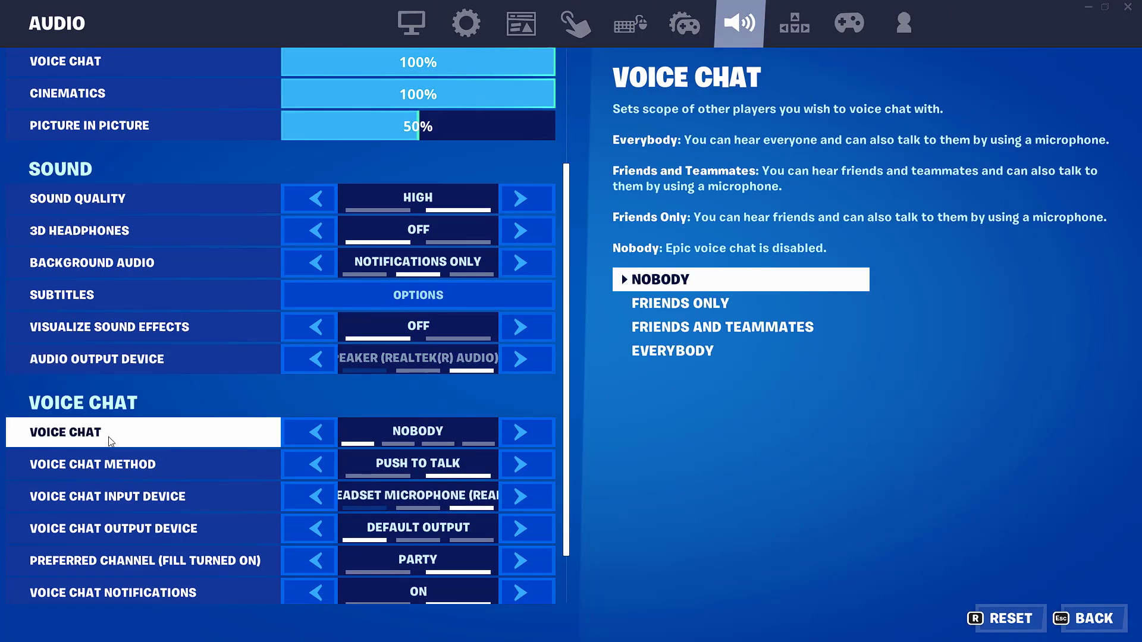
pyautogui.click(515, 435)
pyautogui.click(515, 435)
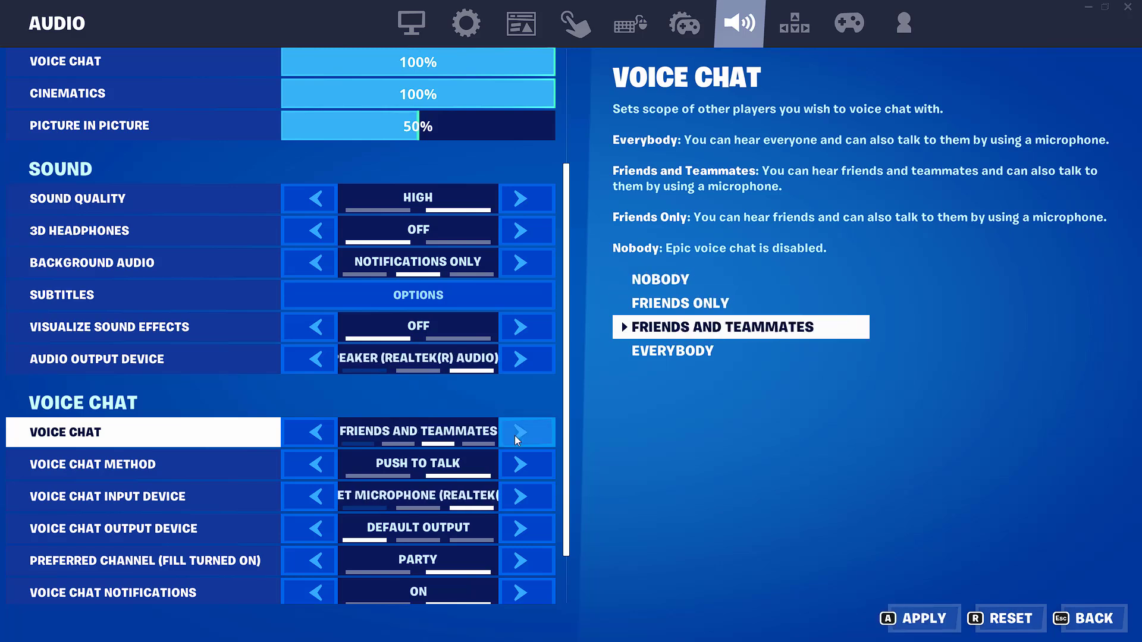
pyautogui.click(515, 435)
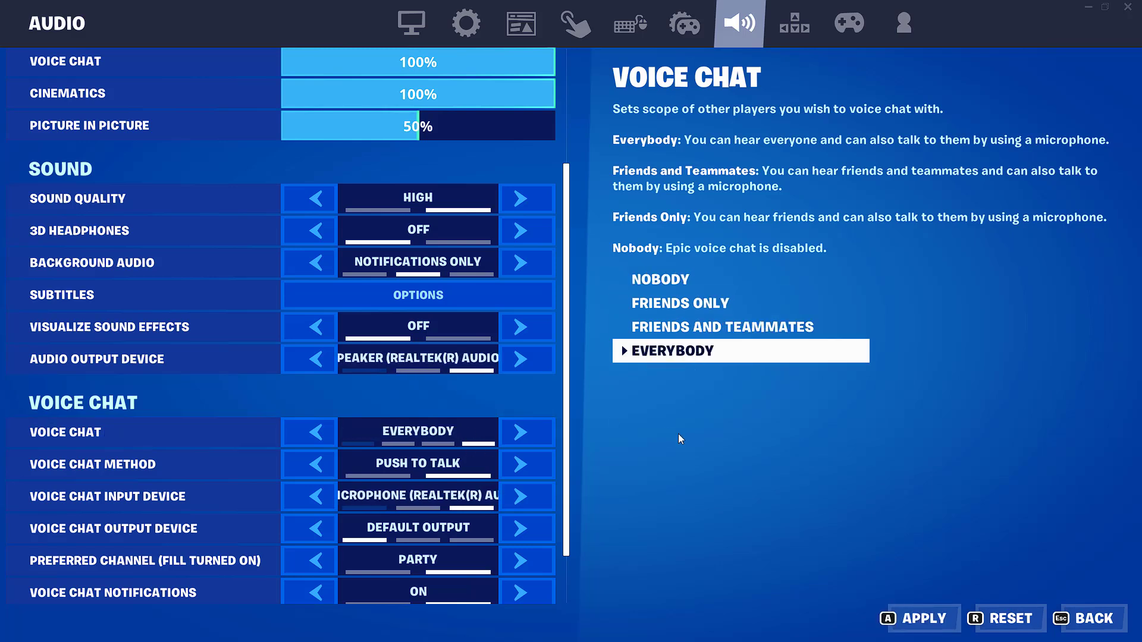
pyautogui.click(921, 619)
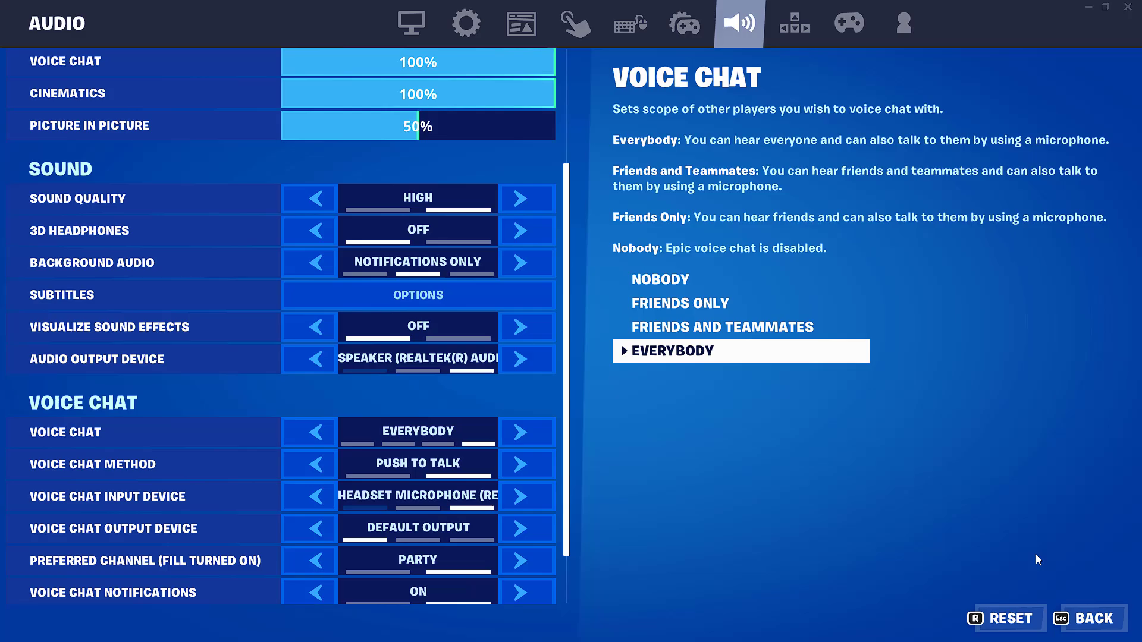
pyautogui.click(1081, 620)
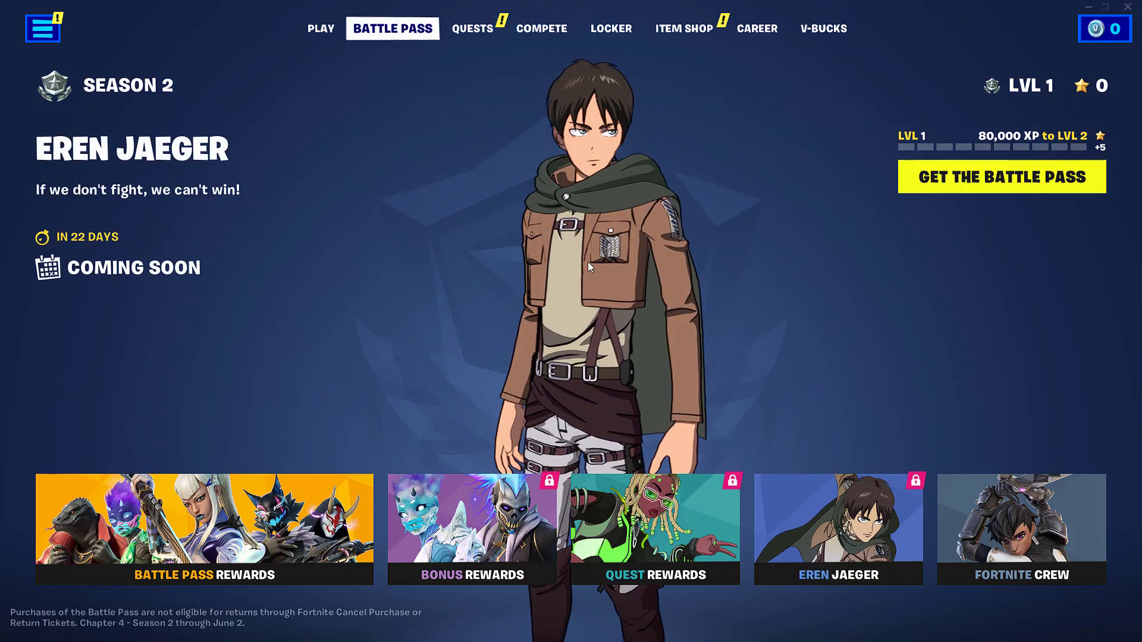